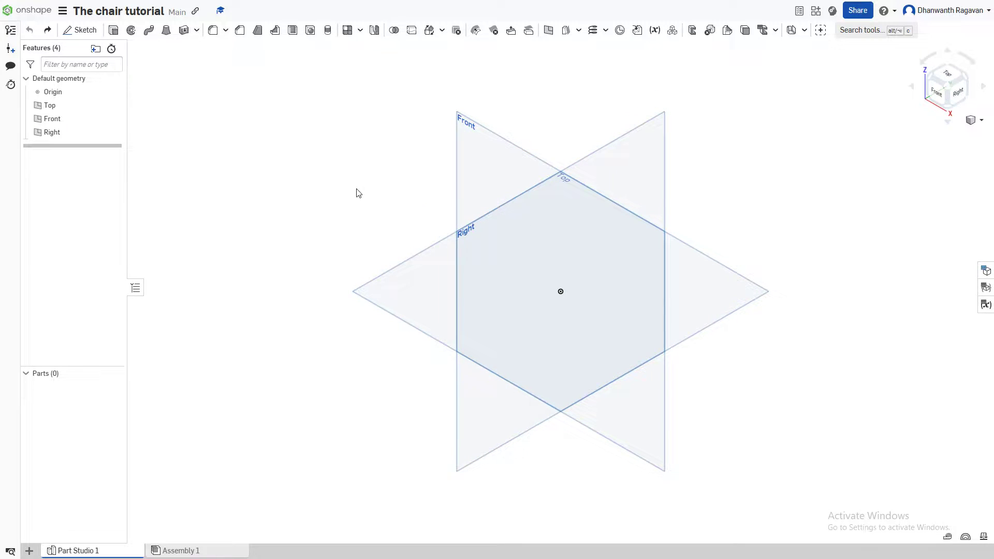
Step: Start a sketch on the Top plane and draw a corner rectangle about 5.3 by 3 in around the origin
{"action": "right_click", "coordinate": [61, 108]}
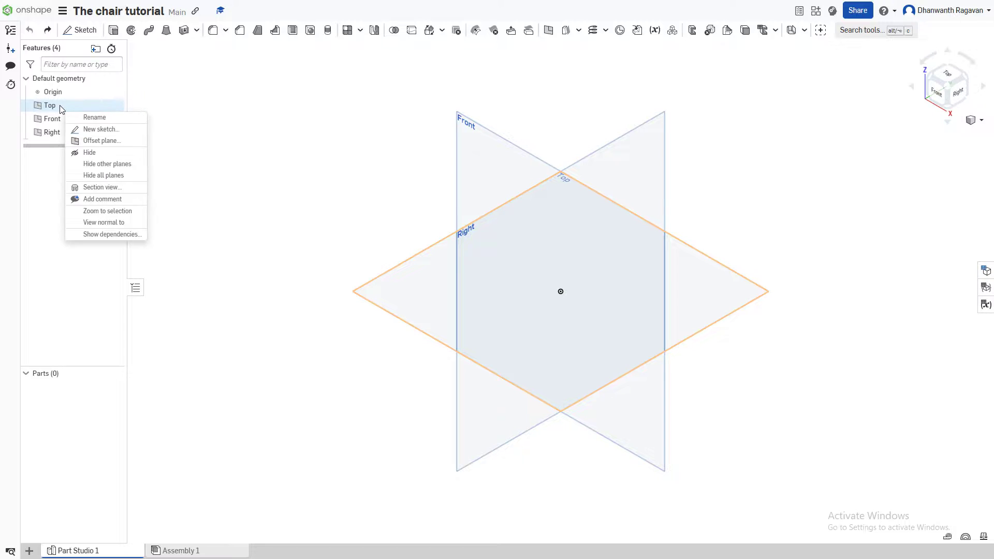
{"action": "left_click", "coordinate": [120, 226]}
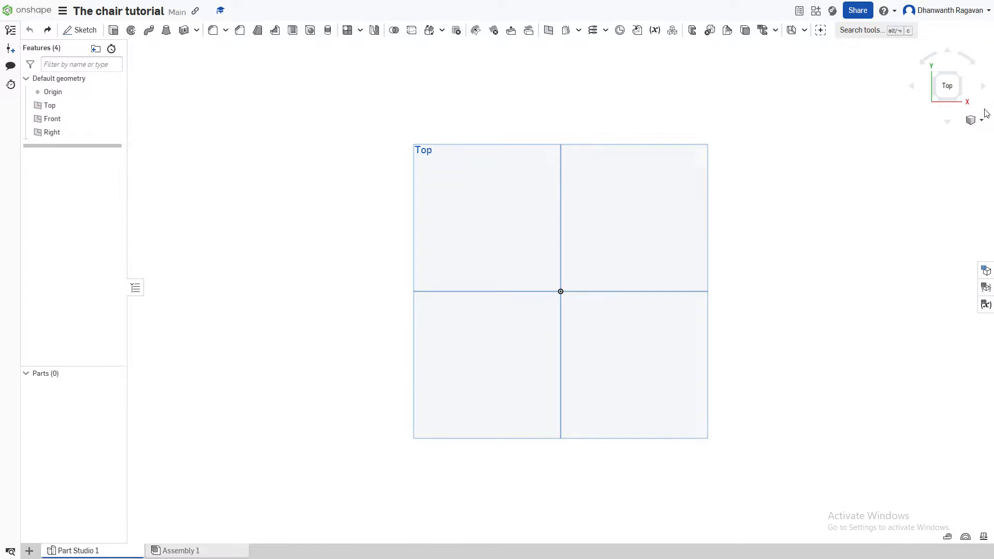
{"action": "left_click_drag", "start_coordinate": [943, 88], "coordinate": [924, 139]}
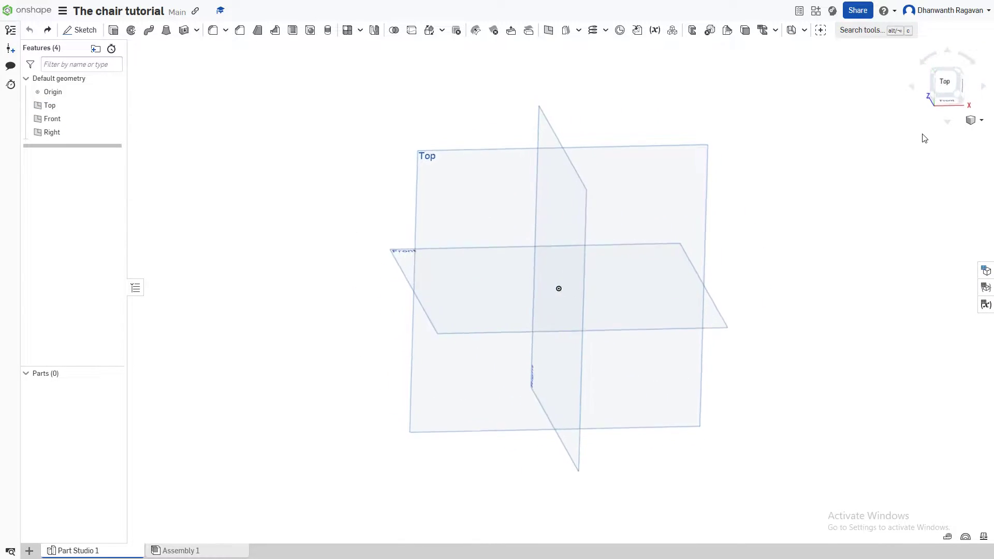
{"action": "left_click", "coordinate": [943, 72]}
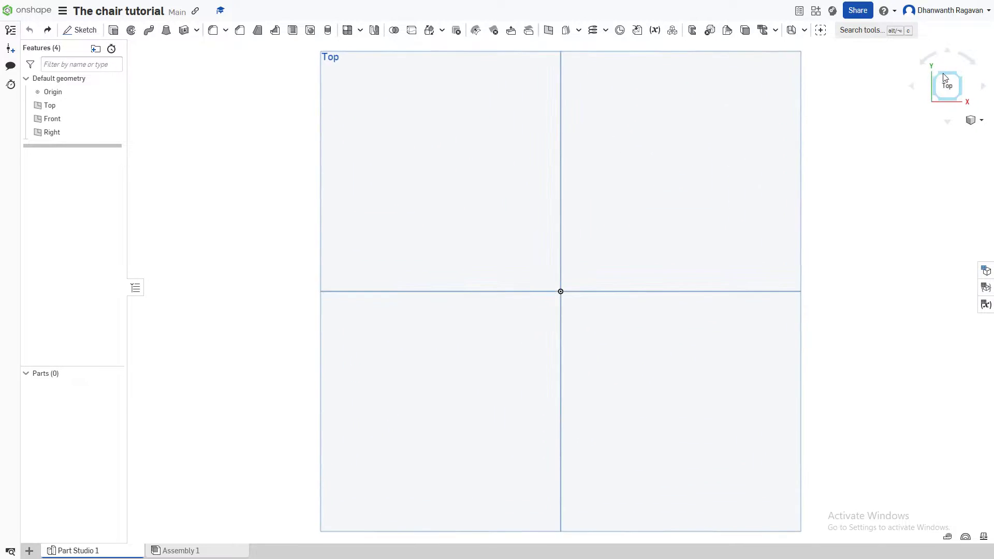
{"action": "left_click", "coordinate": [86, 32]}
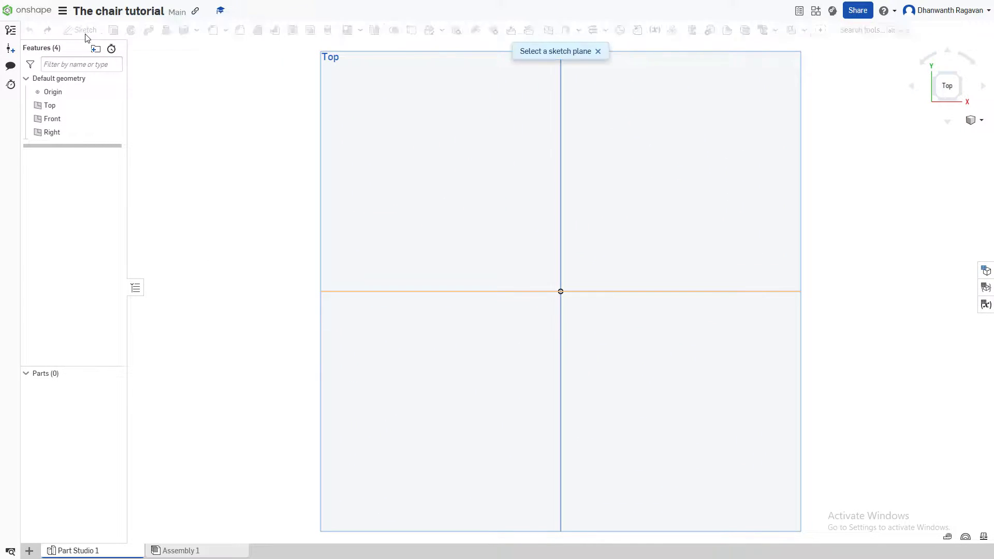
{"action": "left_click", "coordinate": [486, 197]}
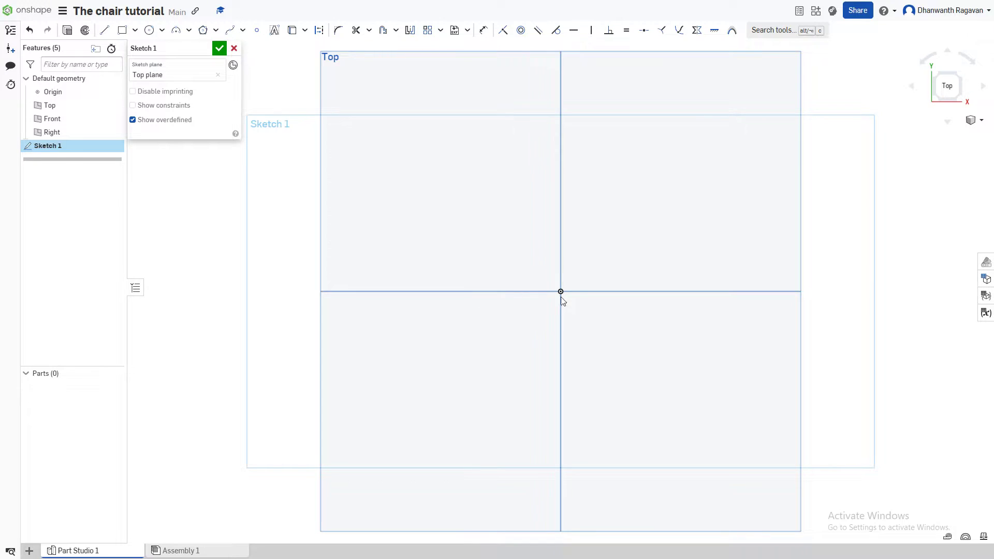
{"action": "left_click", "coordinate": [122, 30]}
{"action": "left_click", "coordinate": [351, 165]}
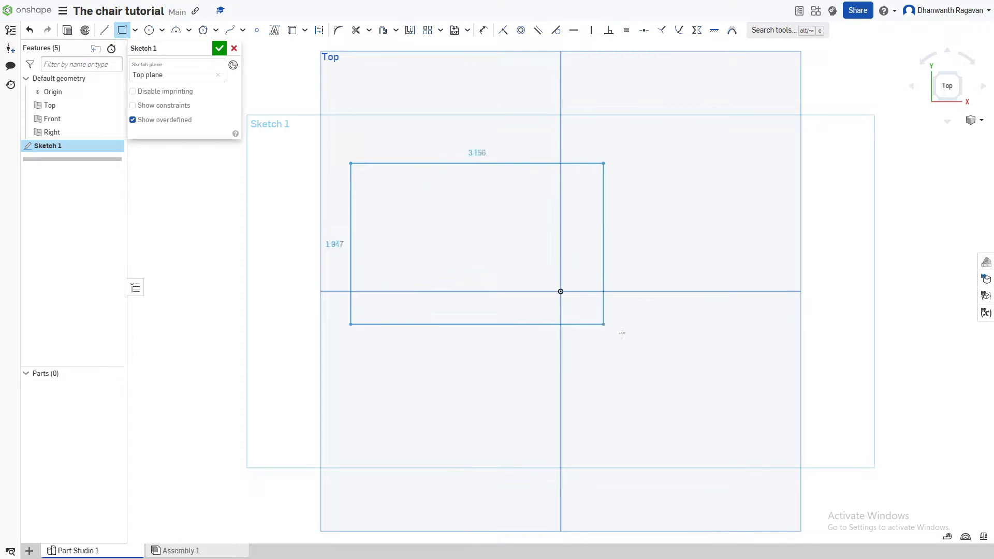
{"action": "left_click", "coordinate": [776, 400]}
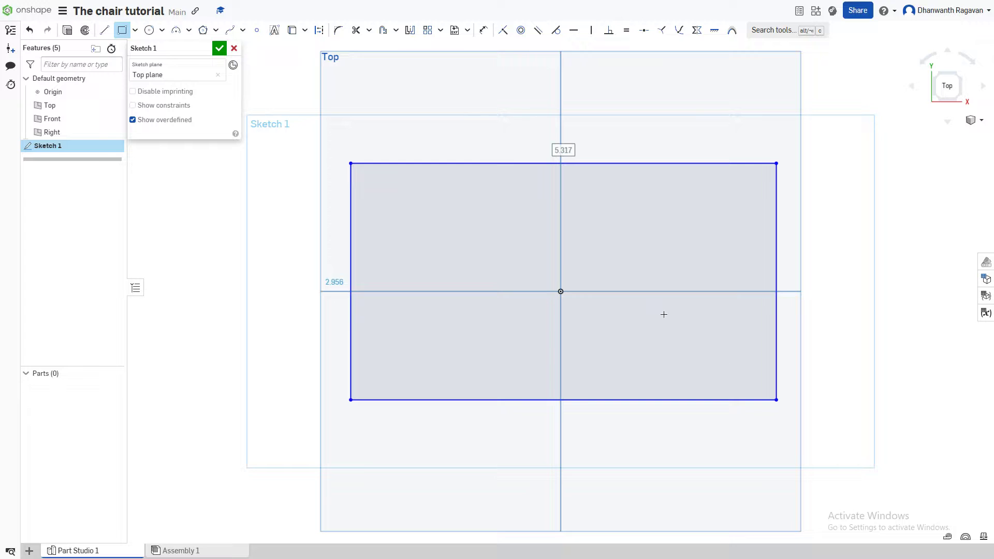
Step: Set both the width and height of the rectangle to 20 in and finish the sketch
{"action": "double_click", "coordinate": [563, 150]}
{"action": "type", "text": "15"}
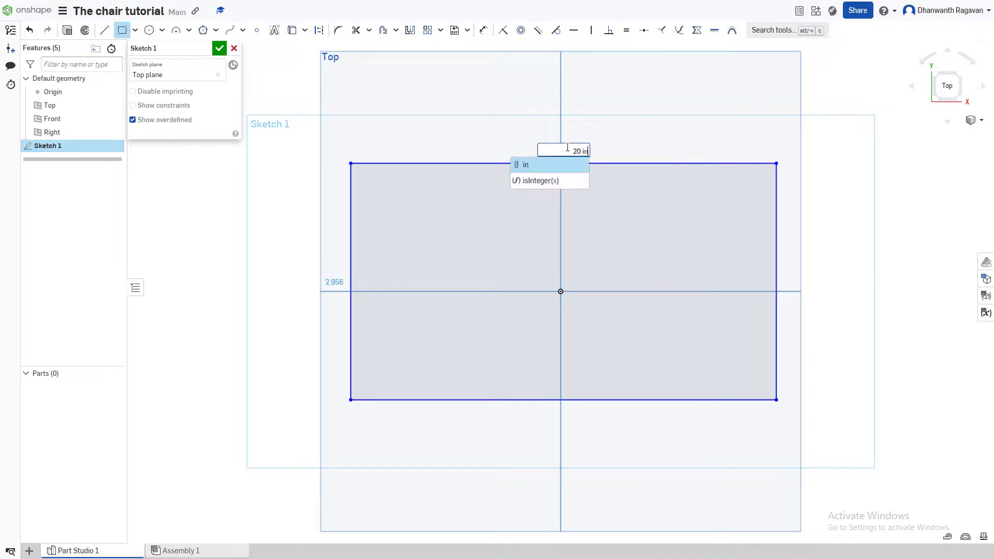
{"action": "key", "text": "Return"}
{"action": "key", "text": "Tab"}
{"action": "type", "text": "15"}
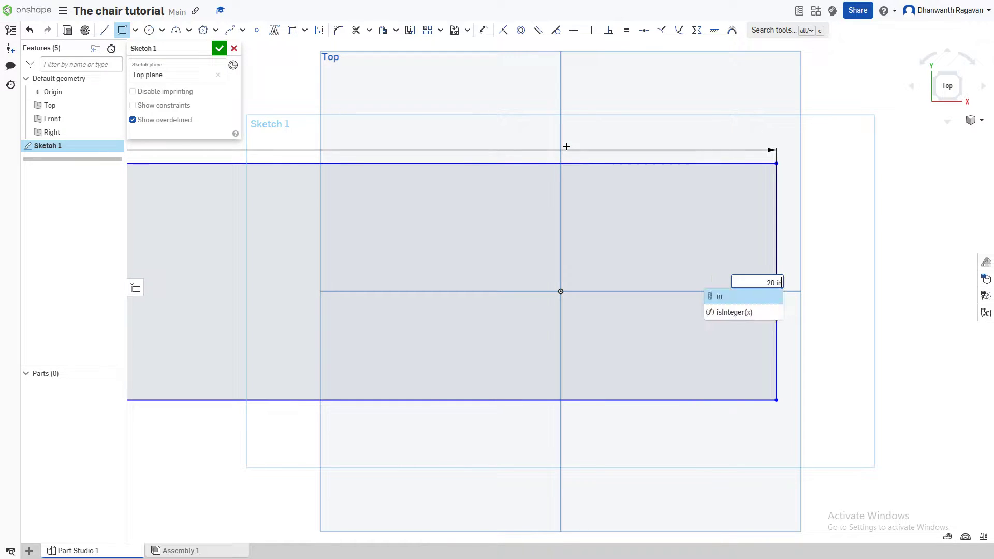
{"action": "key", "text": "Return"}
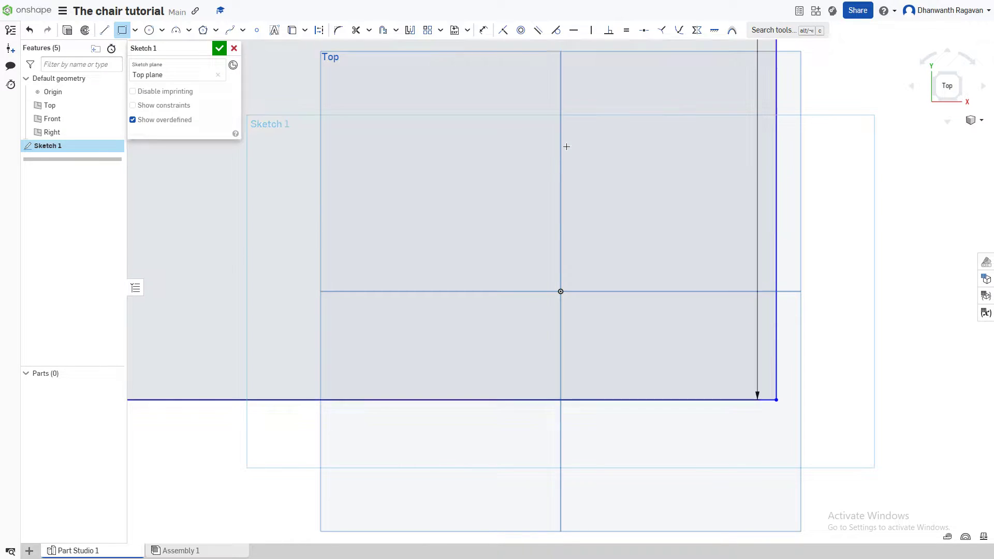
{"action": "left_click", "coordinate": [219, 48]}
Step: Extrude the square sketch region as a new solid with a blind depth of 2.25 in
{"action": "scroll", "coordinate": [317, 163], "scroll_direction": "down", "scroll_amount": 3}
{"action": "scroll", "coordinate": [310, 165], "scroll_direction": "down", "scroll_amount": 5}
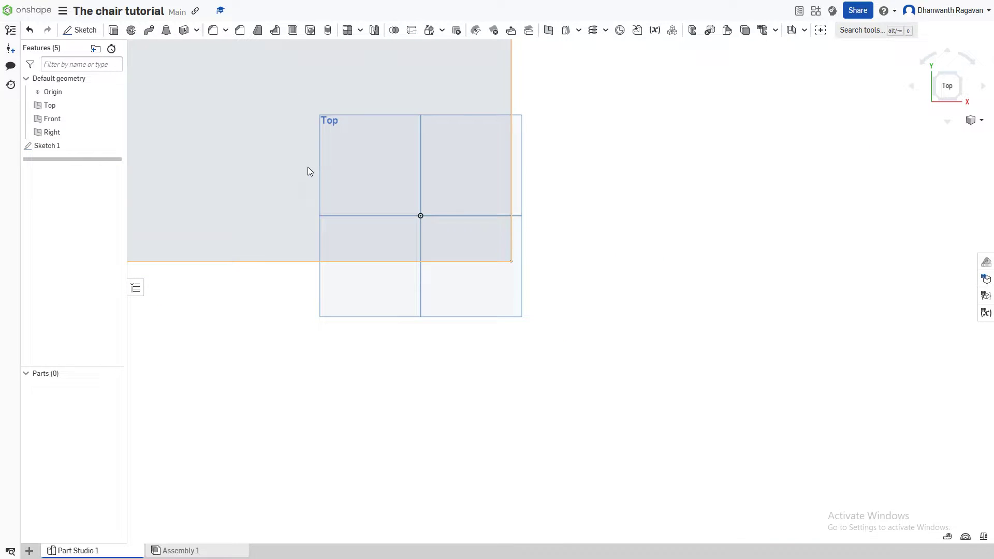
{"action": "right_click_drag", "start_coordinate": [304, 146], "coordinate": [670, 337]}
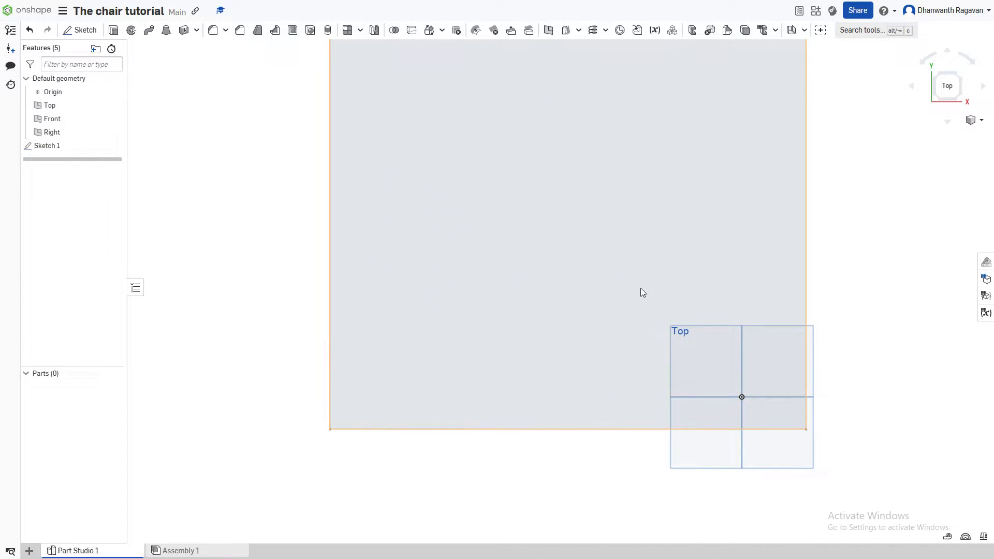
{"action": "scroll", "coordinate": [644, 290], "scroll_direction": "down", "scroll_amount": 4}
{"action": "scroll", "coordinate": [572, 206], "scroll_direction": "up", "scroll_amount": 4}
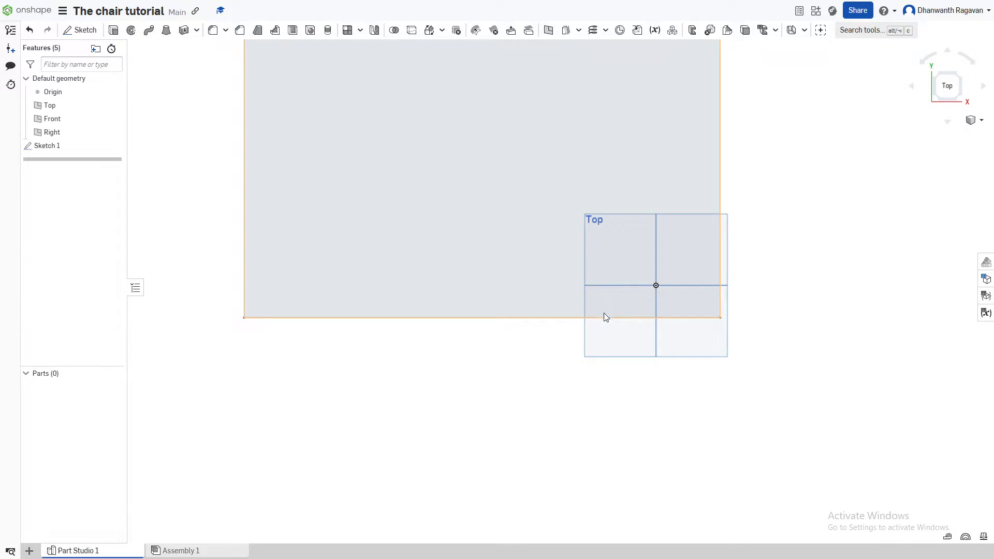
{"action": "scroll", "coordinate": [658, 214], "scroll_direction": "down", "scroll_amount": 2}
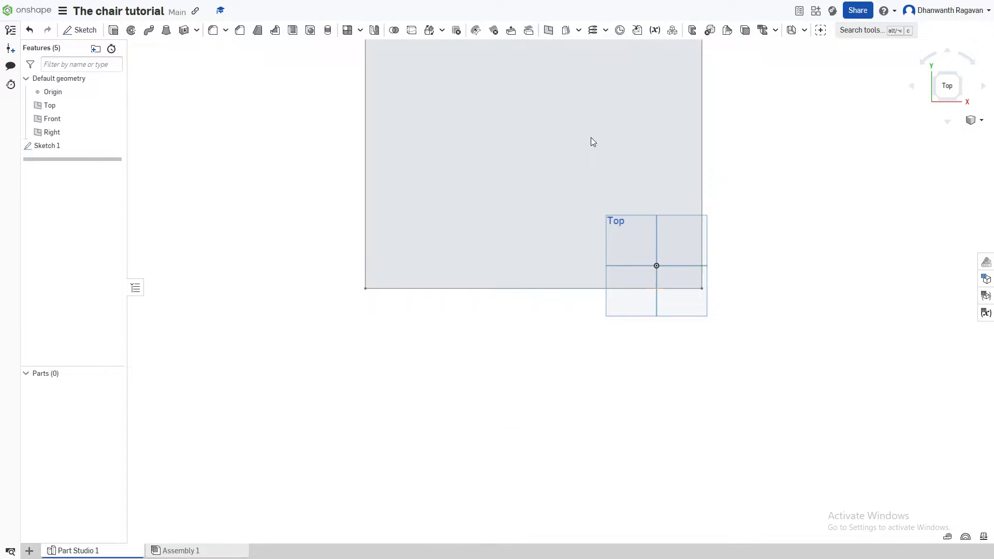
{"action": "middle_click_drag", "start_coordinate": [591, 135], "coordinate": [575, 274]}
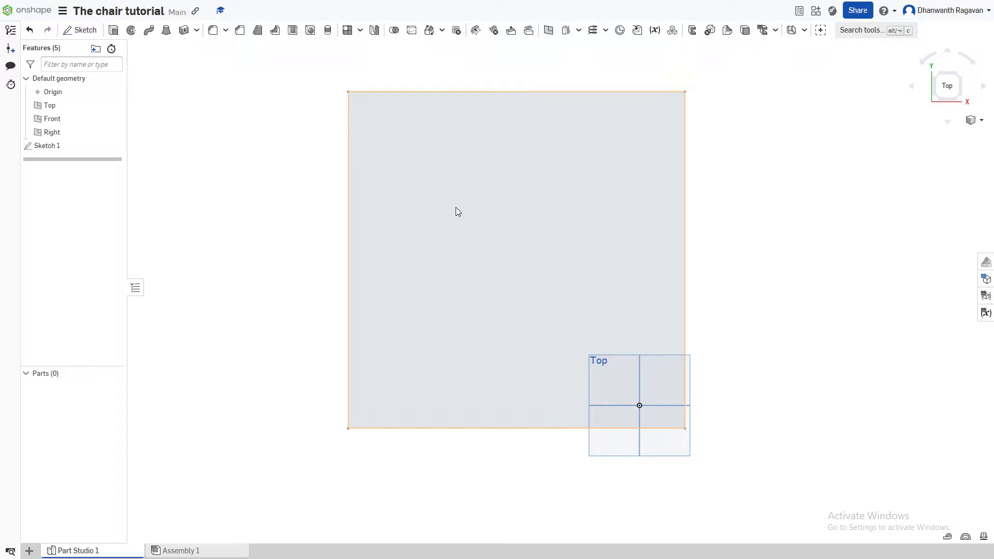
{"action": "left_click", "coordinate": [109, 33]}
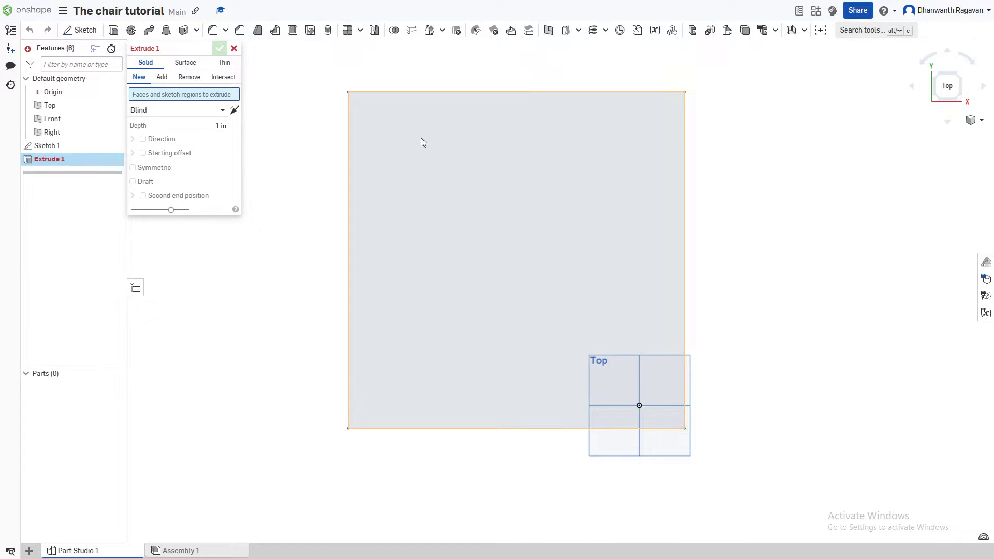
{"action": "left_click", "coordinate": [481, 216]}
{"action": "left_click", "coordinate": [222, 136]}
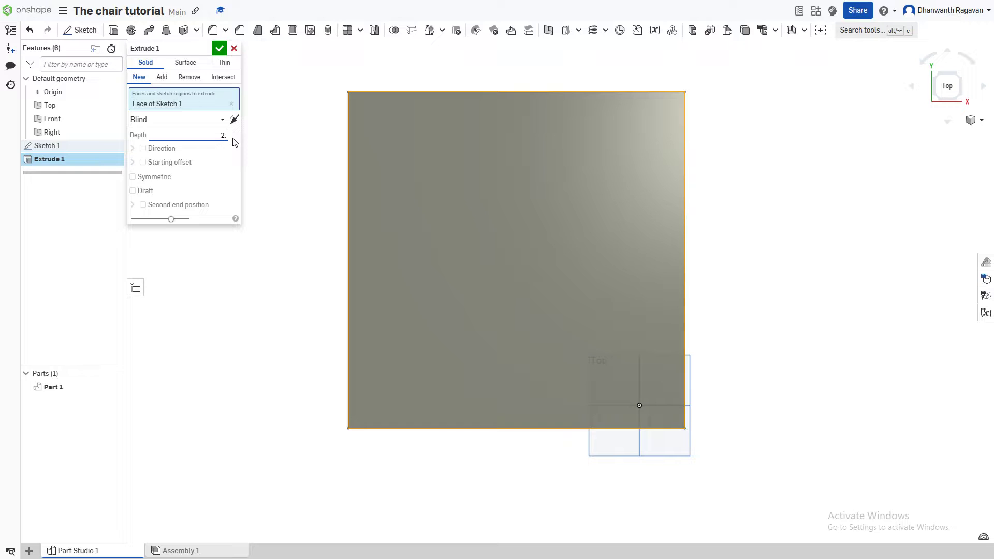
{"action": "type", "text": "2.25"}
{"action": "key", "text": "Return"}
{"action": "left_click", "coordinate": [218, 50]}
Step: Edit the slab's extrusion and set its depth to 2 in
{"action": "mouse_move", "coordinate": [383, 199]}
{"action": "right_mouse_down"}
{"action": "mouse_move", "coordinate": [457, 193]}
{"action": "mouse_move", "coordinate": [459, 182]}
{"action": "mouse_move", "coordinate": [408, 206]}
{"action": "mouse_move", "coordinate": [401, 199]}
{"action": "right_mouse_up"}
{"action": "left_click", "coordinate": [441, 184]}
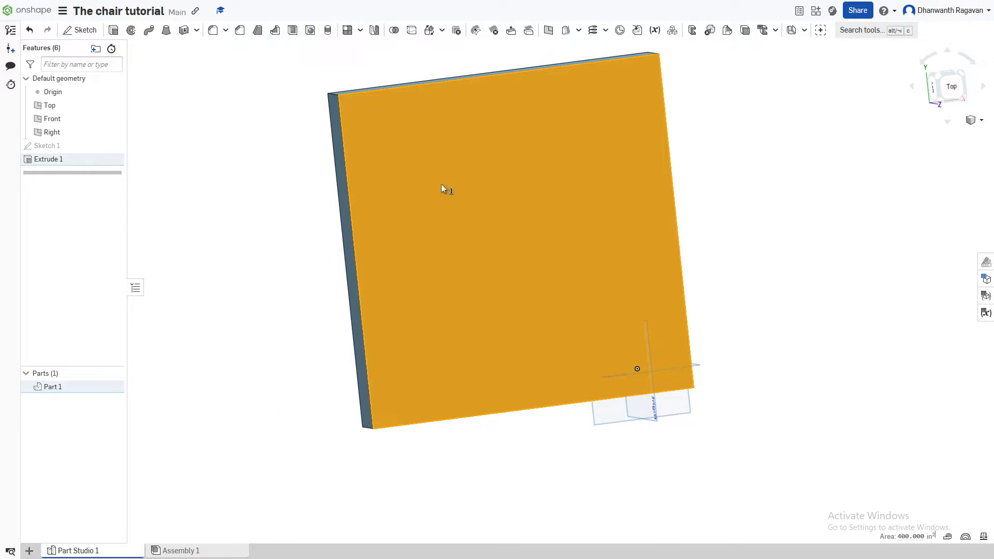
{"action": "left_click", "coordinate": [300, 210]}
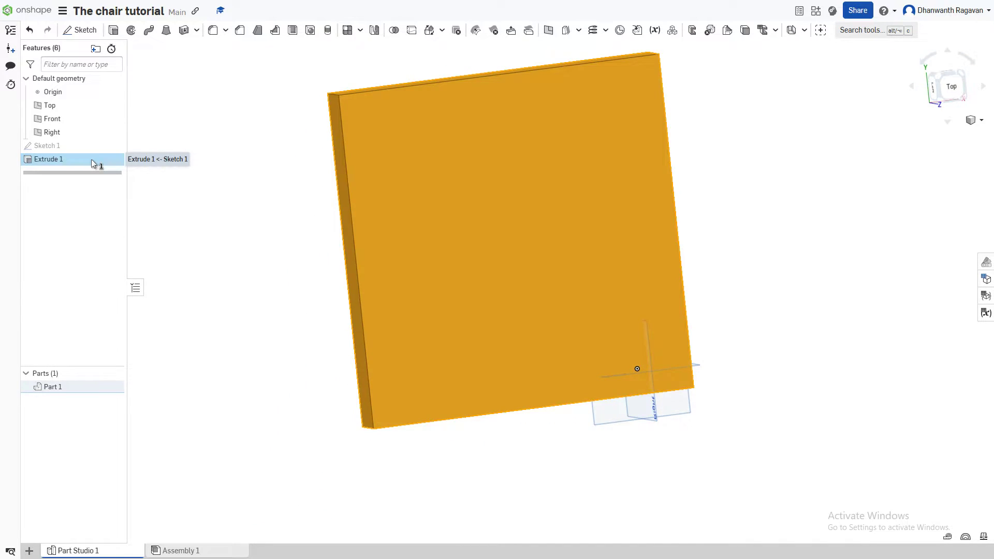
{"action": "double_click", "coordinate": [95, 160]}
{"action": "left_click", "coordinate": [217, 136]}
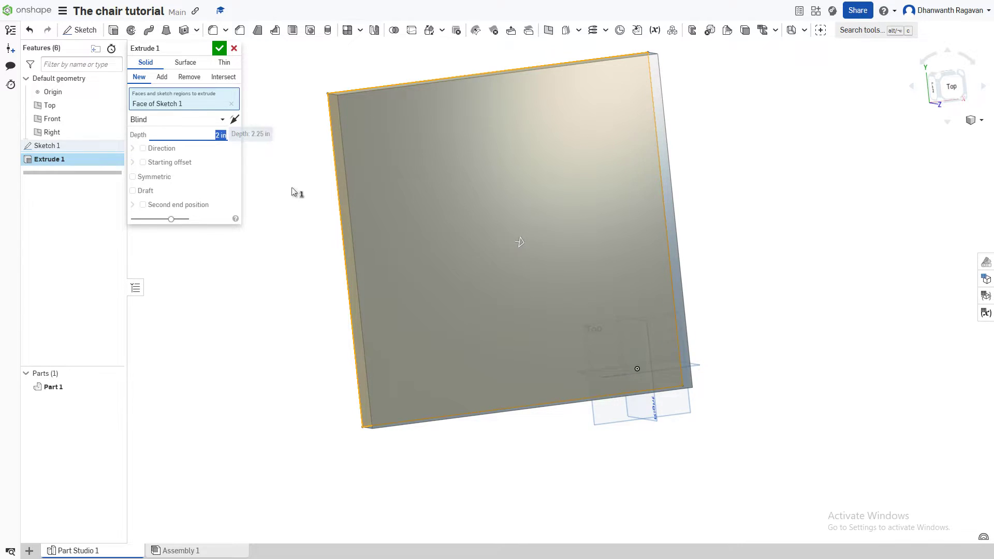
{"action": "left_click", "coordinate": [219, 48]}
Step: Check the area of the slab's side face and review its extrusion settings
{"action": "right_click_drag", "start_coordinate": [290, 129], "coordinate": [448, 190]}
{"action": "left_click", "coordinate": [431, 185]}
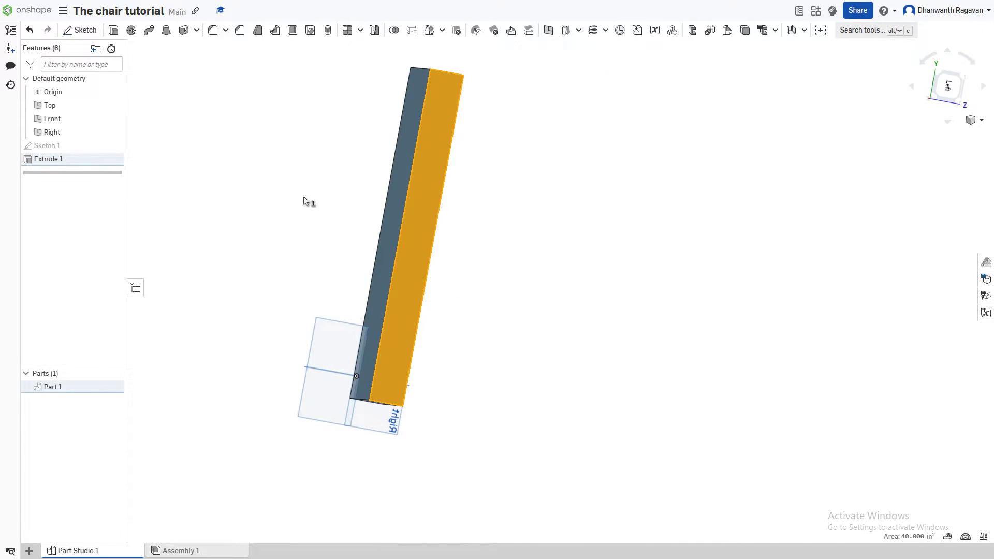
{"action": "double_click", "coordinate": [87, 162]}
{"action": "left_click", "coordinate": [220, 49]}
Step: Face the slab's underside in the Bottom view and start a sketch on that face
{"action": "mouse_move", "coordinate": [538, 222]}
{"action": "right_mouse_down"}
{"action": "mouse_move", "coordinate": [476, 224]}
{"action": "mouse_move", "coordinate": [450, 172]}
{"action": "mouse_move", "coordinate": [447, 138]}
{"action": "mouse_move", "coordinate": [437, 184]}
{"action": "mouse_move", "coordinate": [444, 259]}
{"action": "mouse_move", "coordinate": [406, 342]}
{"action": "mouse_move", "coordinate": [433, 317]}
{"action": "mouse_move", "coordinate": [406, 339]}
{"action": "mouse_move", "coordinate": [408, 366]}
{"action": "mouse_move", "coordinate": [467, 333]}
{"action": "mouse_move", "coordinate": [550, 216]}
{"action": "right_mouse_up"}
{"action": "right_click_drag", "start_coordinate": [919, 112], "coordinate": [951, 105]}
{"action": "key", "text": "Escape"}
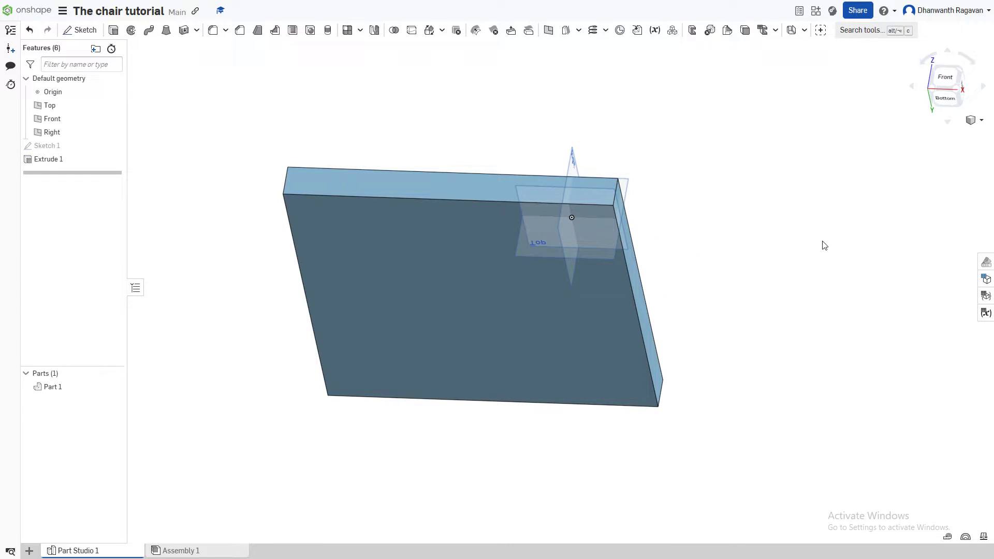
{"action": "left_click", "coordinate": [971, 120]}
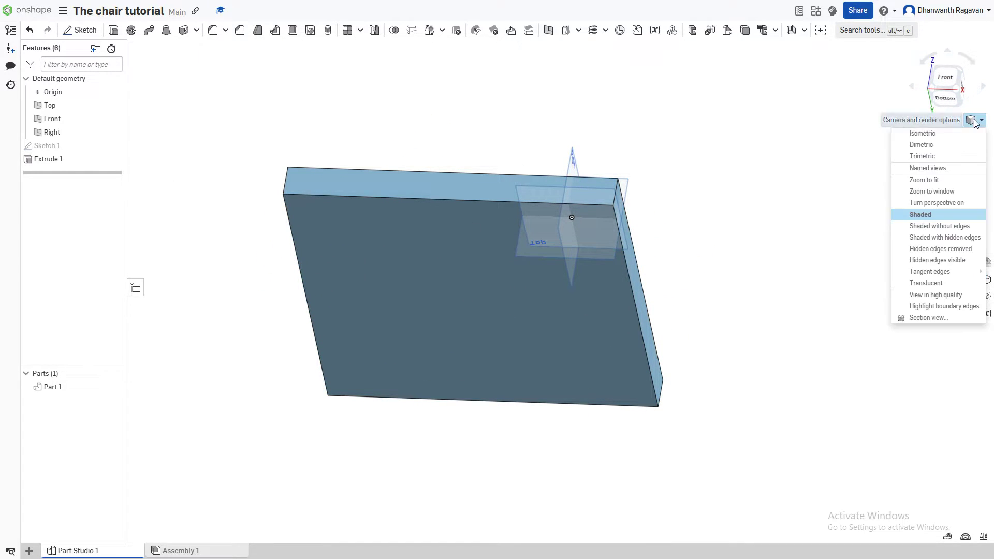
{"action": "mouse_move", "coordinate": [680, 300]}
{"action": "right_mouse_down"}
{"action": "mouse_move", "coordinate": [670, 357]}
{"action": "mouse_move", "coordinate": [684, 259]}
{"action": "mouse_move", "coordinate": [679, 284]}
{"action": "mouse_move", "coordinate": [688, 295]}
{"action": "right_mouse_up"}
{"action": "left_click", "coordinate": [951, 84]}
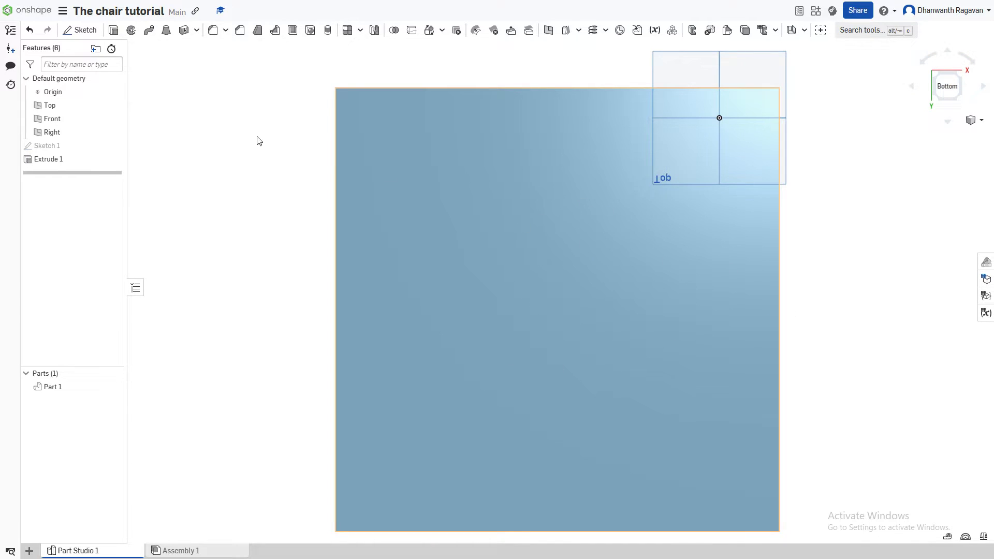
{"action": "left_click", "coordinate": [80, 29]}
{"action": "left_click", "coordinate": [445, 252]}
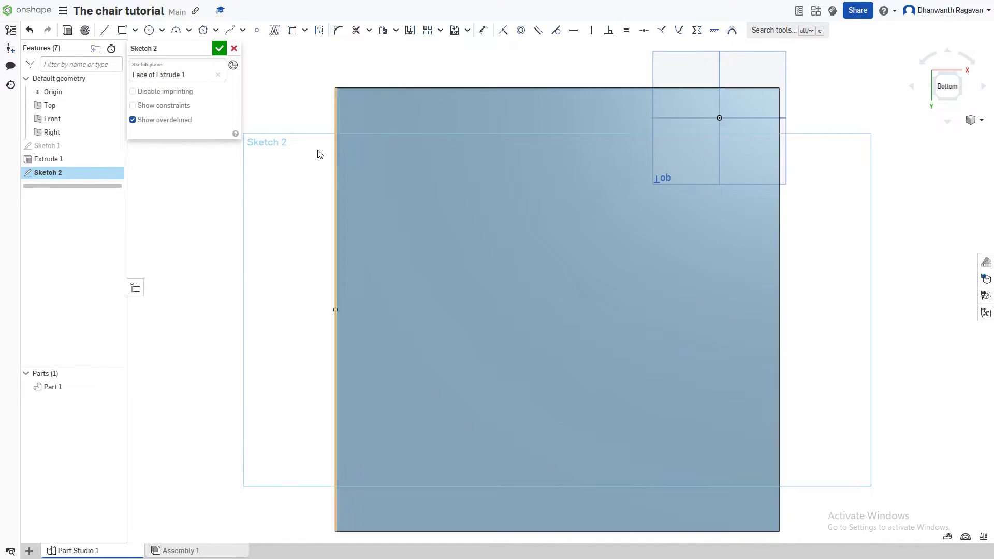
Step: Draw a 2 by 2 in square snapped to the upper-left corner of the slab's bottom face
{"action": "left_click", "coordinate": [123, 31]}
{"action": "left_click", "coordinate": [336, 88]}
{"action": "left_click", "coordinate": [394, 133]}
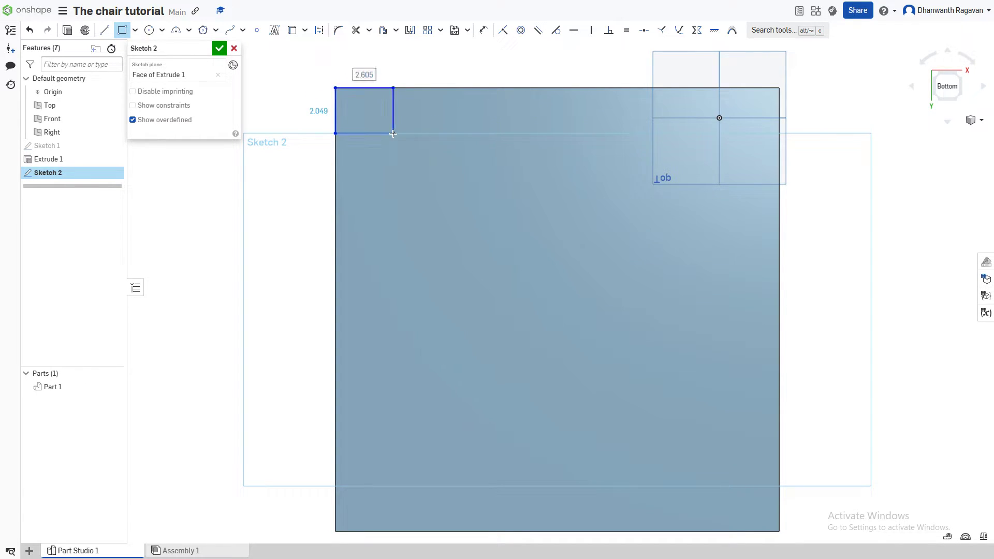
{"action": "type", "text": "2"}
{"action": "key", "text": "Tab"}
{"action": "type", "text": "2"}
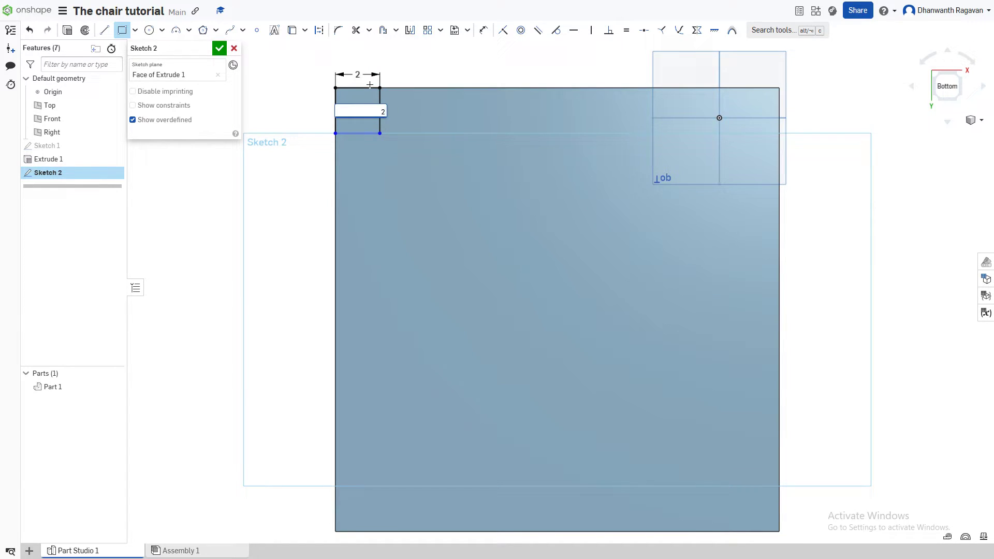
{"action": "key", "text": "Return"}
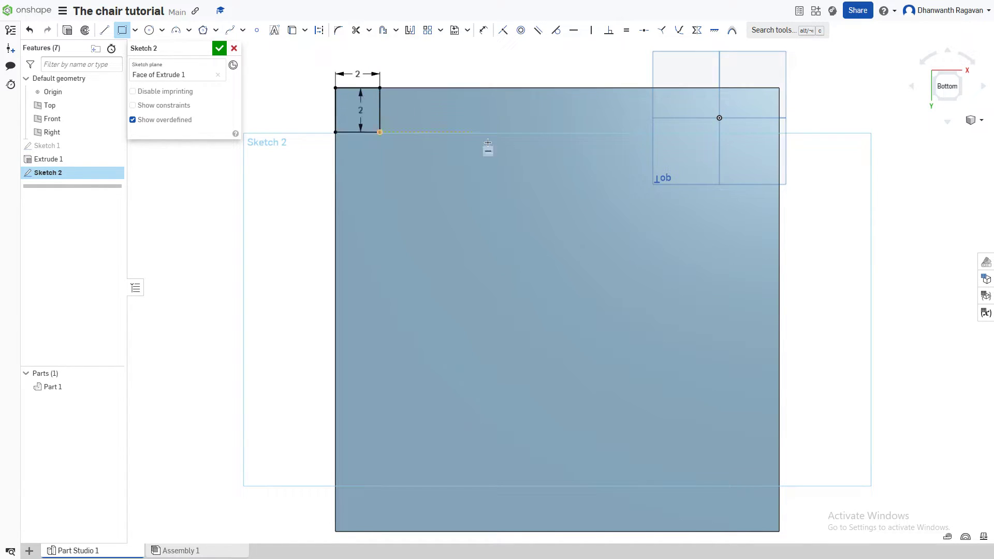
Step: Draw a 2 by 2 in square at the upper-right corner of the bottom face, near the origin
{"action": "left_click", "coordinate": [778, 88]}
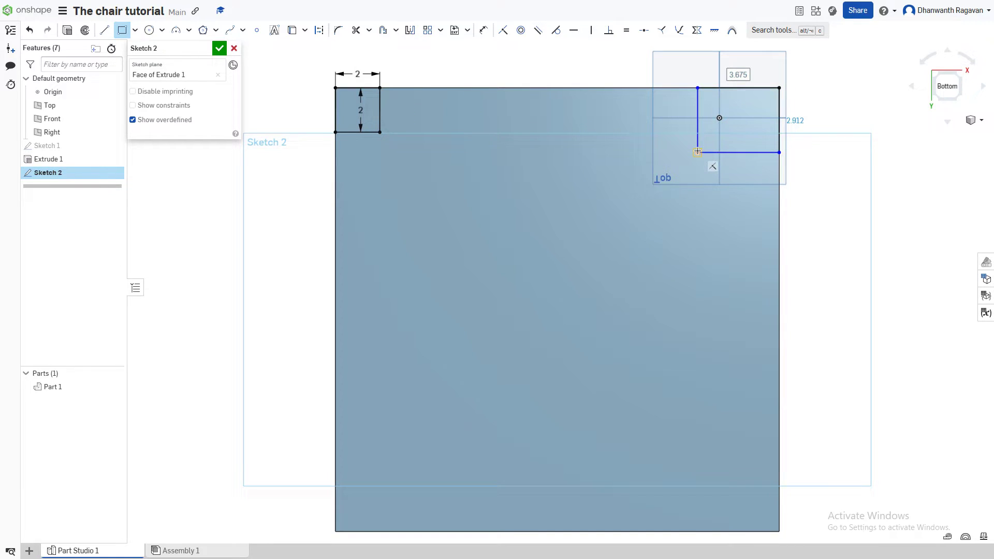
{"action": "type", "text": "2"}
{"action": "key", "text": "Tab"}
{"action": "type", "text": "2"}
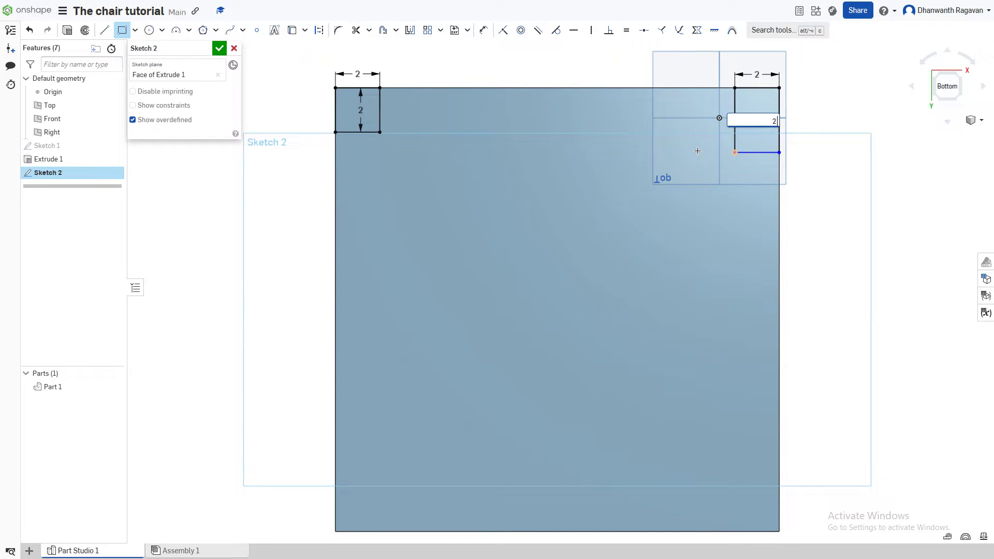
{"action": "key", "text": "Return"}
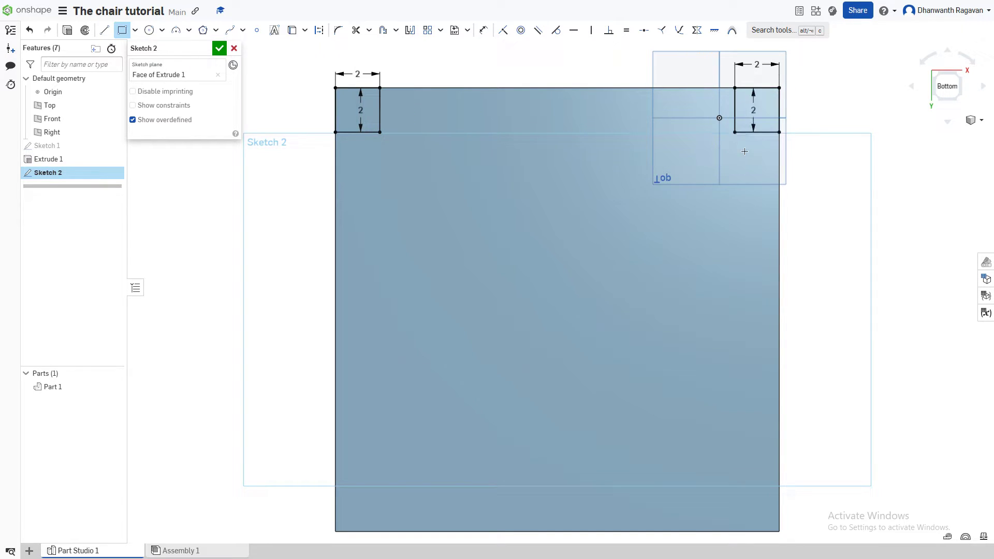
Step: Draw a 2 by 2 in square at the lower-right corner of the bottom face
{"action": "left_click", "coordinate": [779, 531]}
{"action": "type", "text": "2"}
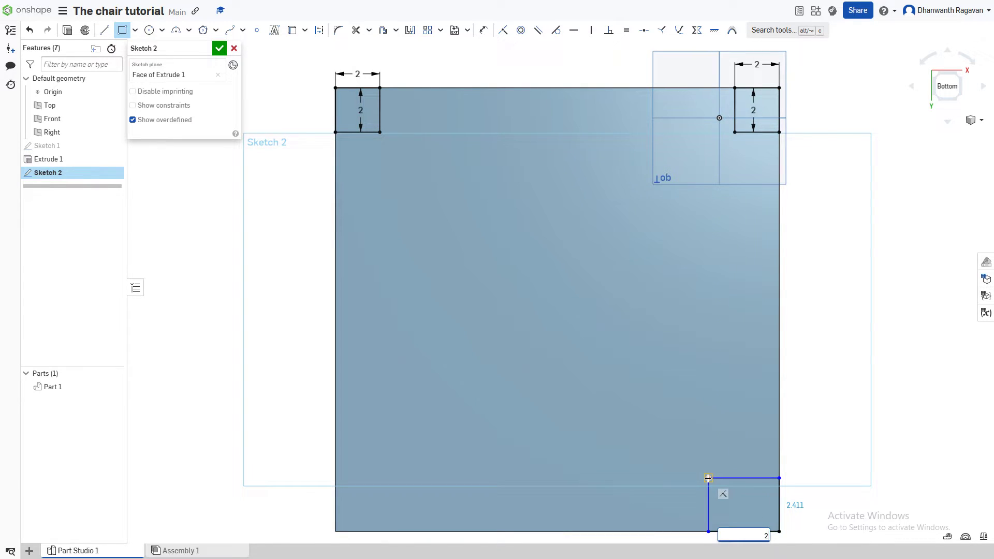
{"action": "key", "text": "Tab"}
{"action": "type", "text": "2"}
{"action": "key", "text": "Return"}
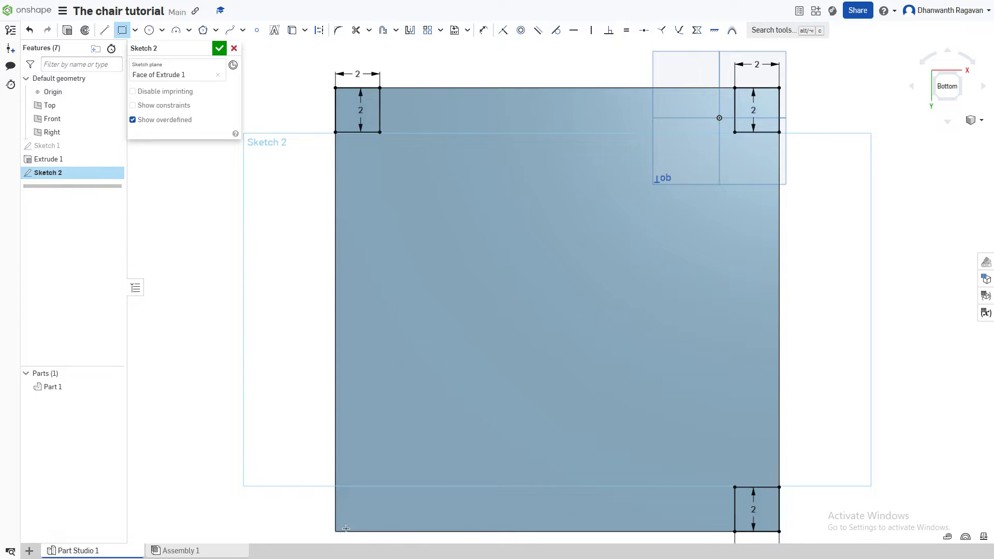
Step: Draw a 2 by 2 in square at the lower-left corner of the bottom face and accept the sketch
{"action": "left_click", "coordinate": [349, 521]}
{"action": "type", "text": "2"}
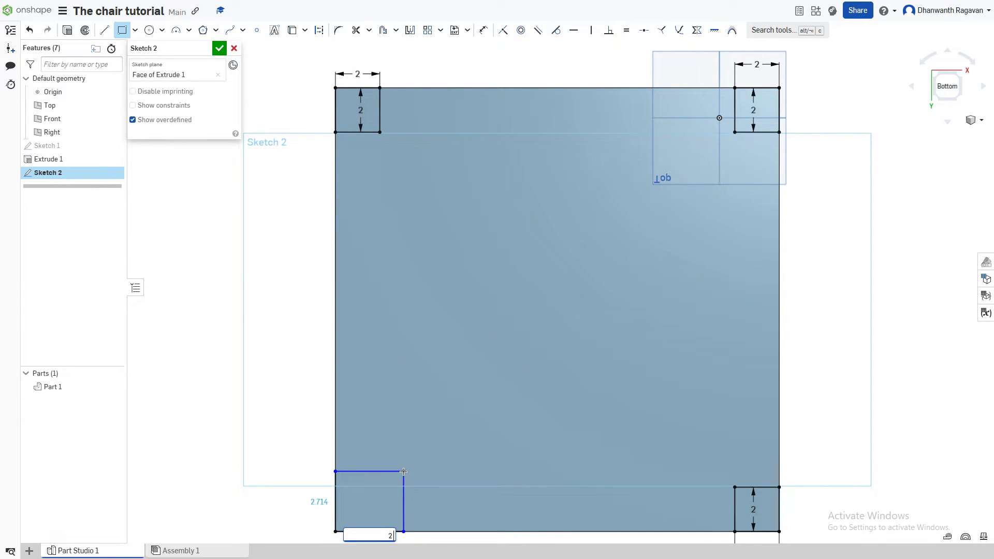
{"action": "key", "text": "Tab"}
{"action": "type", "text": "2"}
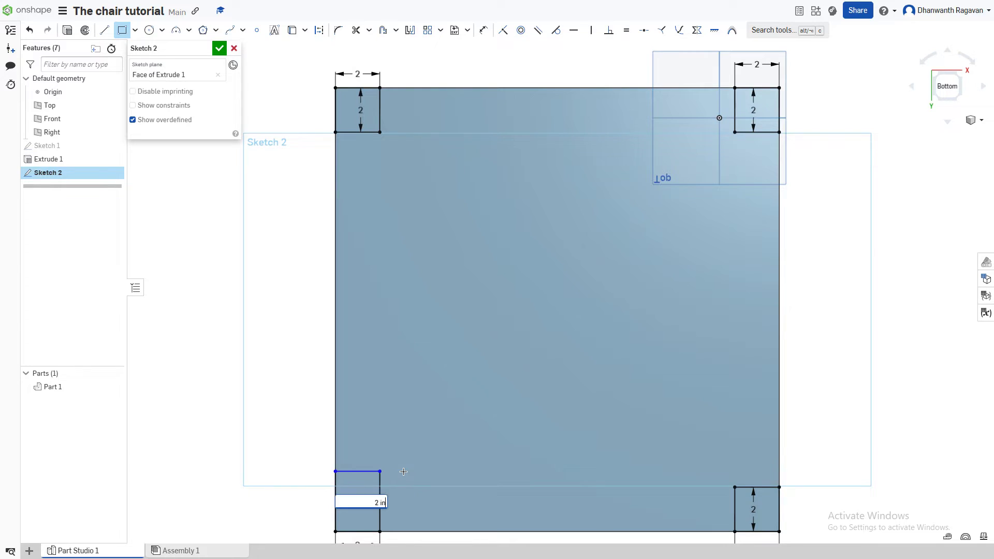
{"action": "key", "text": "Return"}
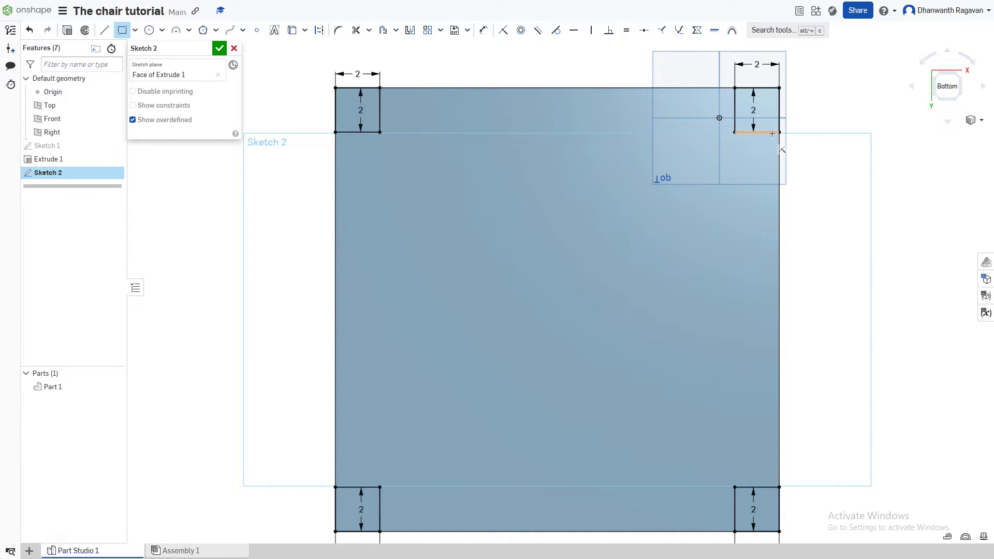
{"action": "left_click", "coordinate": [219, 48]}
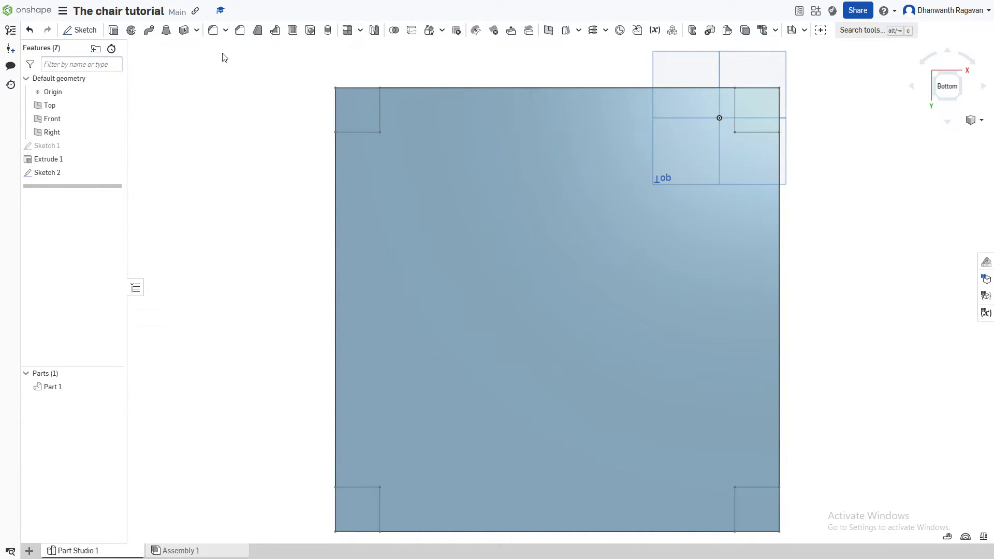
Step: Extrude the four corner squares 20 in as legs added to the seat slab
{"action": "scroll", "coordinate": [562, 254], "scroll_direction": "down", "scroll_amount": 1}
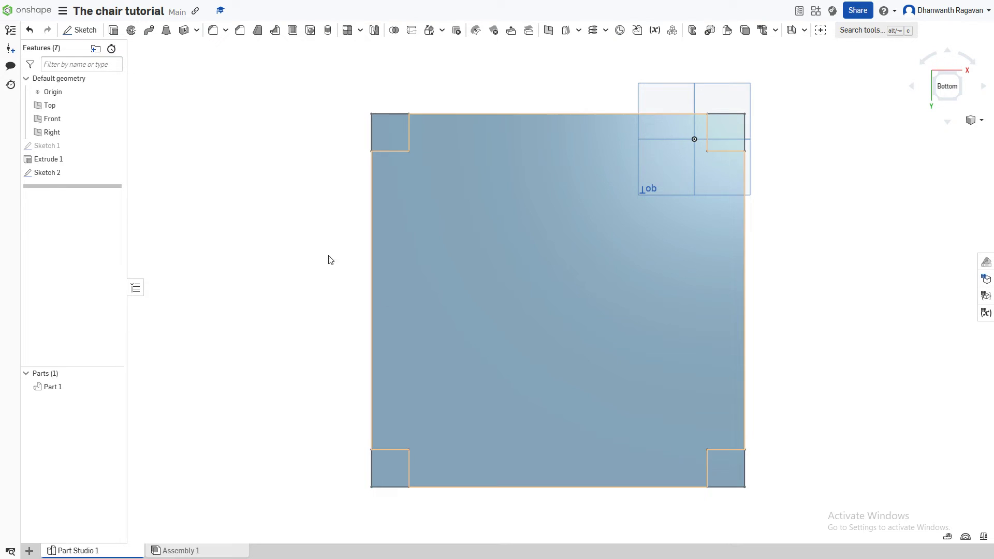
{"action": "left_click", "coordinate": [113, 30]}
{"action": "left_click", "coordinate": [381, 130]}
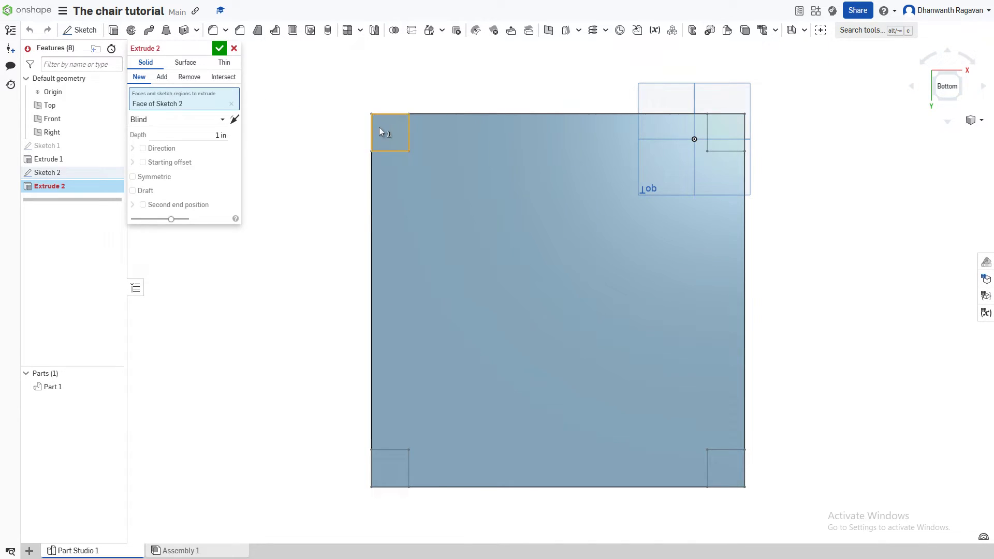
{"action": "left_click", "coordinate": [727, 138]}
{"action": "left_click", "coordinate": [727, 470]}
{"action": "left_click", "coordinate": [385, 469]}
{"action": "left_click", "coordinate": [225, 174]}
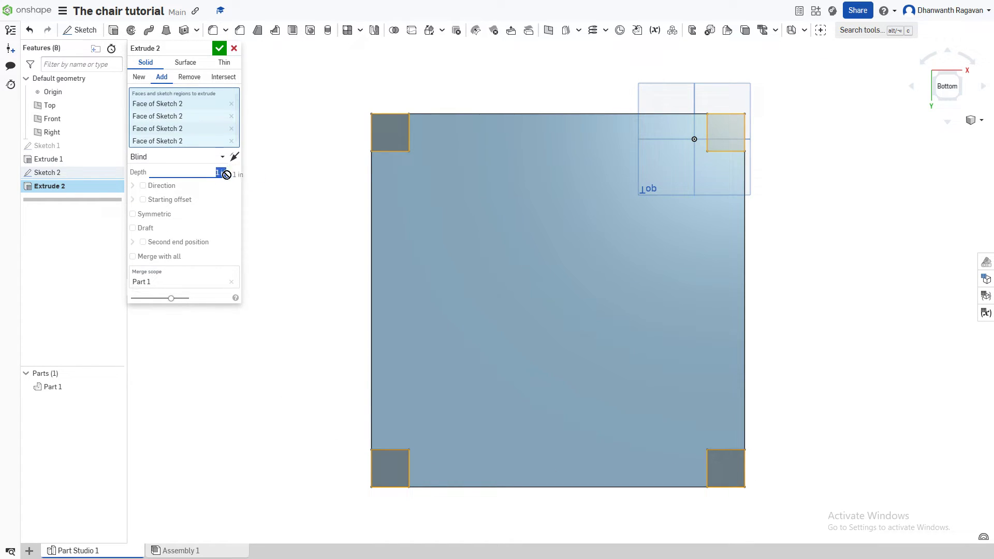
{"action": "type", "text": "20"}
{"action": "key", "text": "Return"}
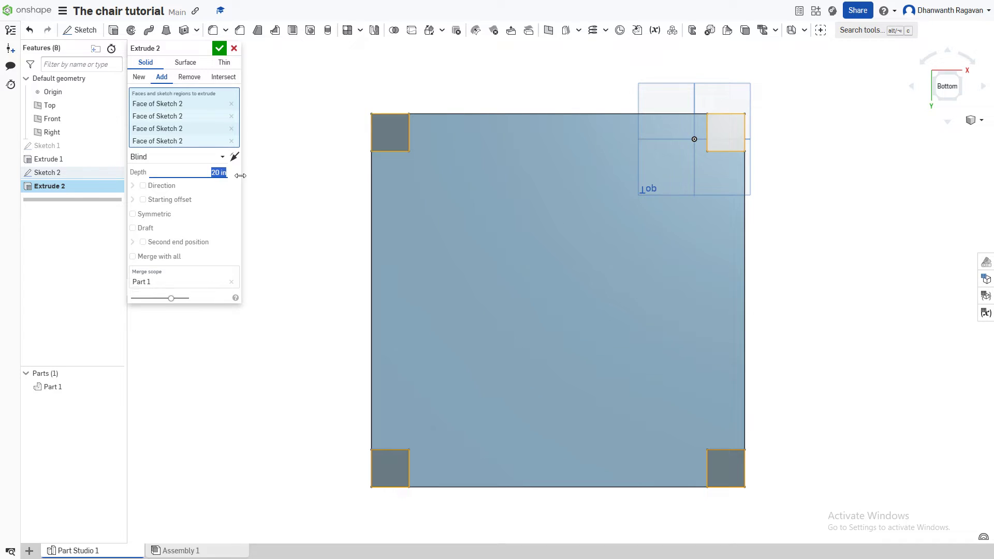
{"action": "left_click", "coordinate": [220, 49]}
Step: Face the seat in the Top view and start a sketch on its top face
{"action": "right_click_drag", "start_coordinate": [830, 220], "coordinate": [812, 308]}
{"action": "scroll", "coordinate": [809, 219], "scroll_direction": "down", "scroll_amount": 4}
{"action": "right_click_drag", "start_coordinate": [580, 165], "coordinate": [764, 305]}
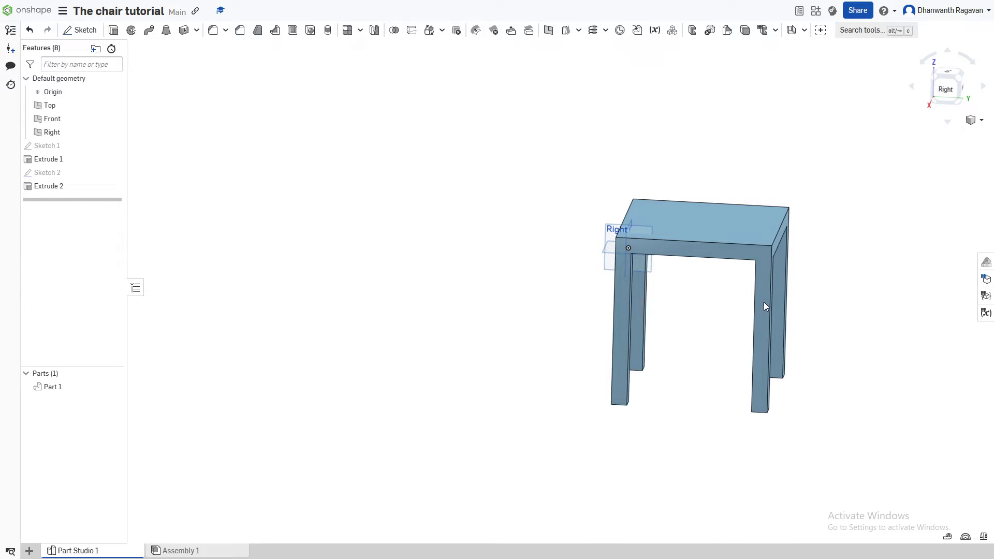
{"action": "right_click_drag", "start_coordinate": [765, 269], "coordinate": [896, 149]}
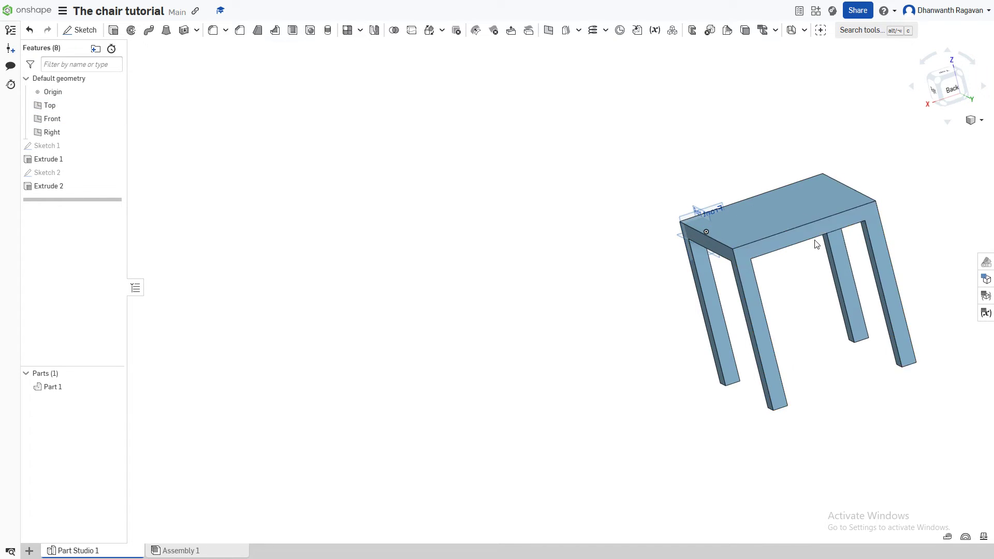
{"action": "right_click_drag", "start_coordinate": [808, 363], "coordinate": [818, 293]}
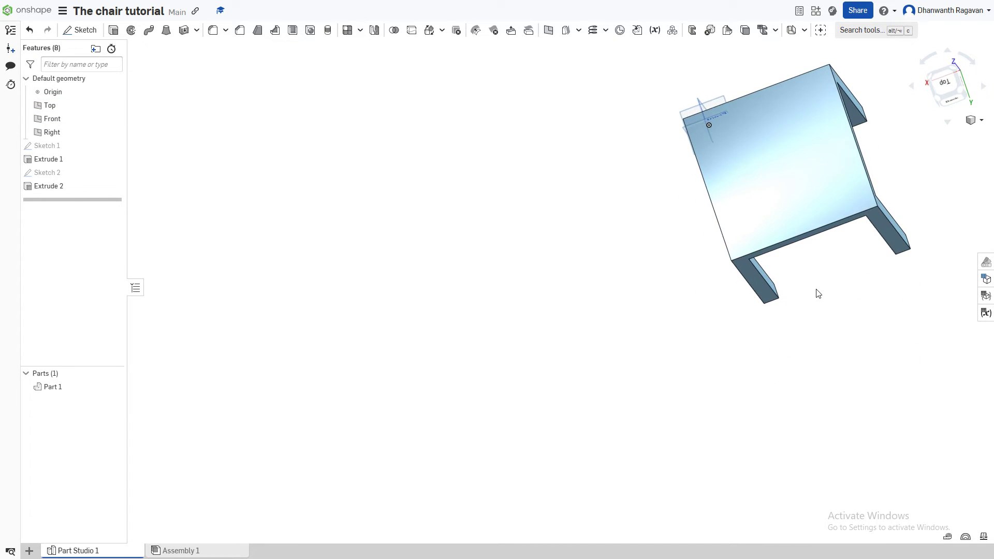
{"action": "right_click", "coordinate": [52, 105]}
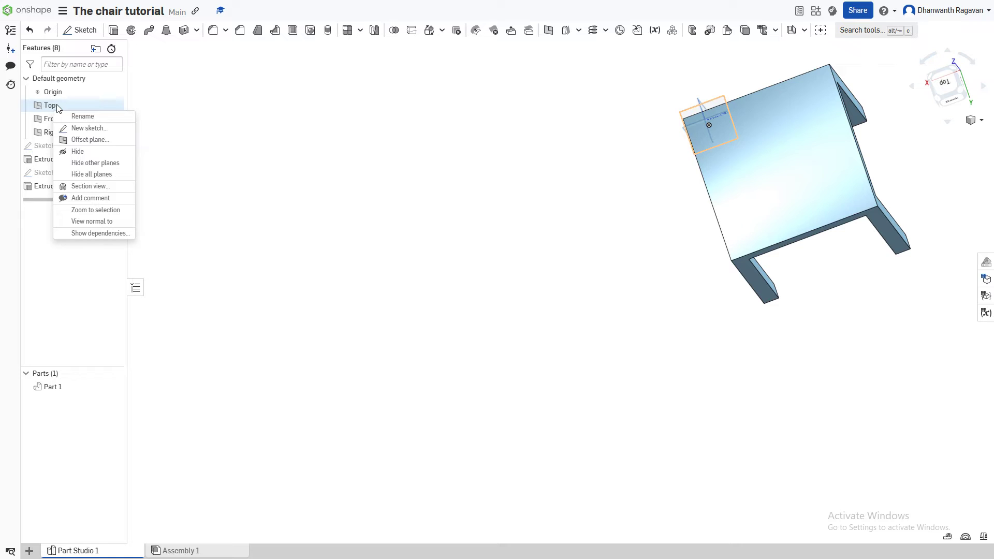
{"action": "left_click", "coordinate": [311, 214]}
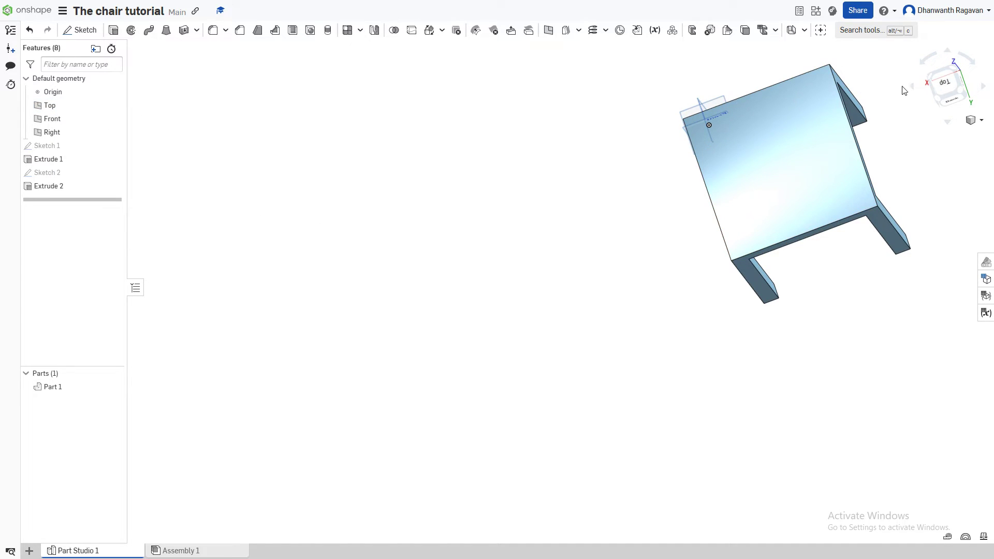
{"action": "left_click", "coordinate": [945, 91]}
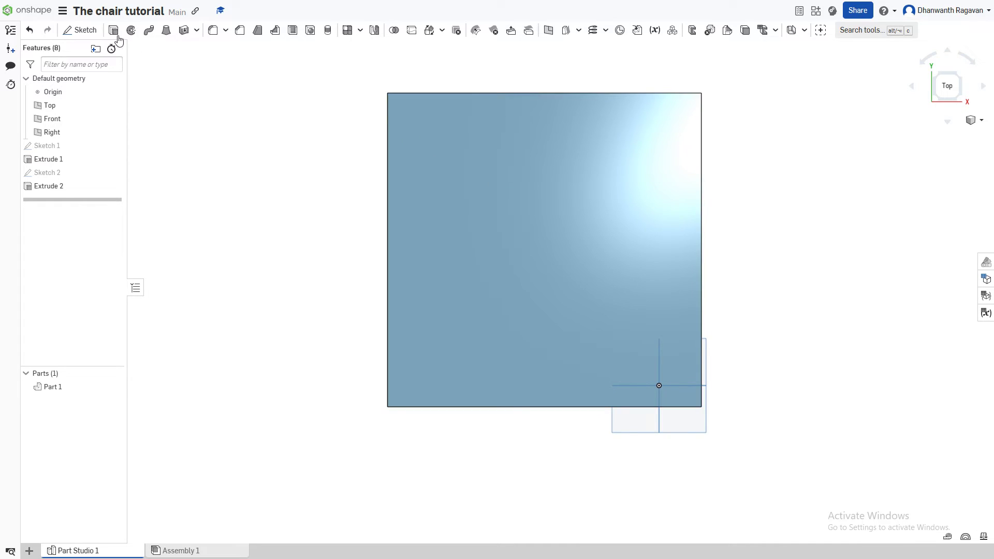
{"action": "left_click", "coordinate": [79, 30]}
{"action": "left_click", "coordinate": [516, 230]}
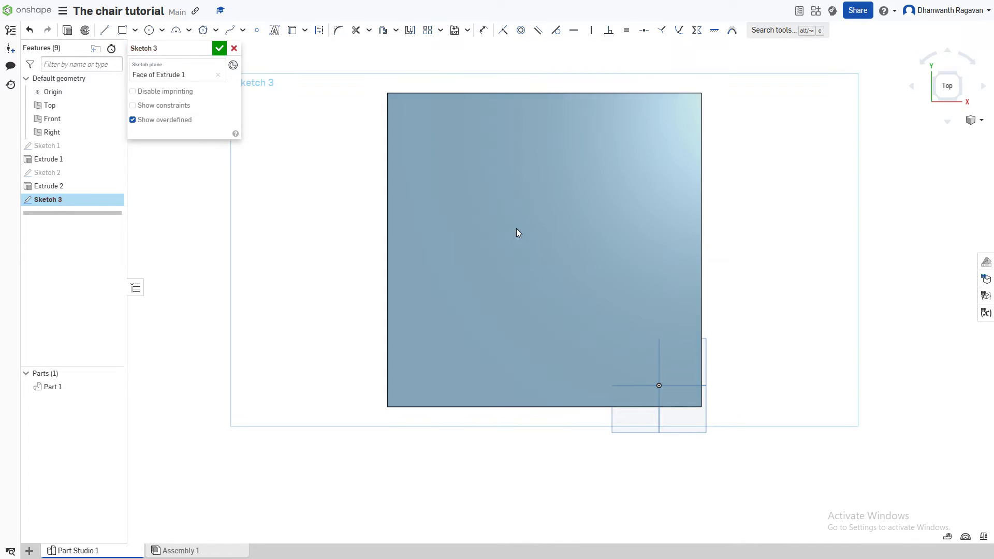
Step: Draw a 20 by 2 in rectangle along the full rear edge of the seat's top face and accept the sketch
{"action": "left_click", "coordinate": [122, 30]}
{"action": "left_click", "coordinate": [387, 93]}
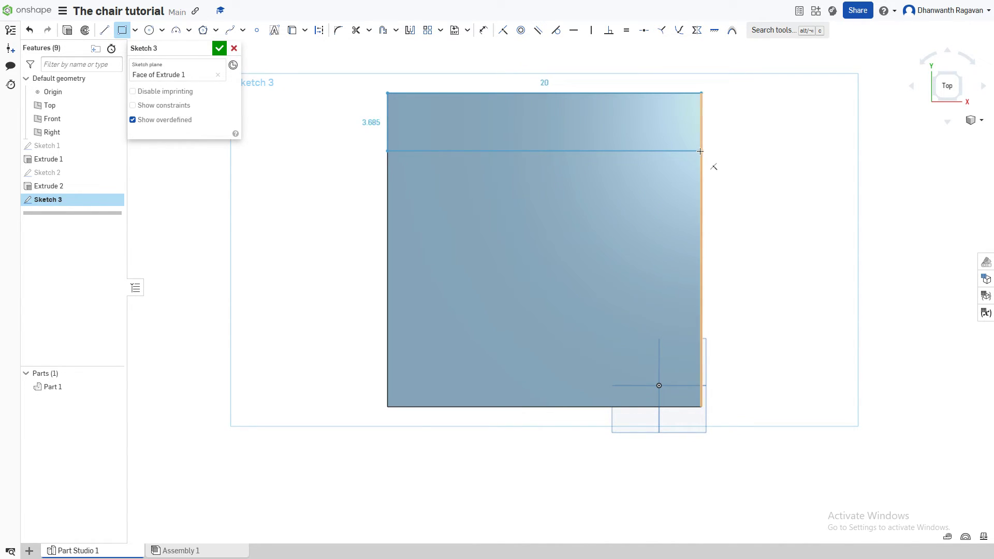
{"action": "left_click", "coordinate": [700, 151]}
{"action": "type", "text": "2o"}
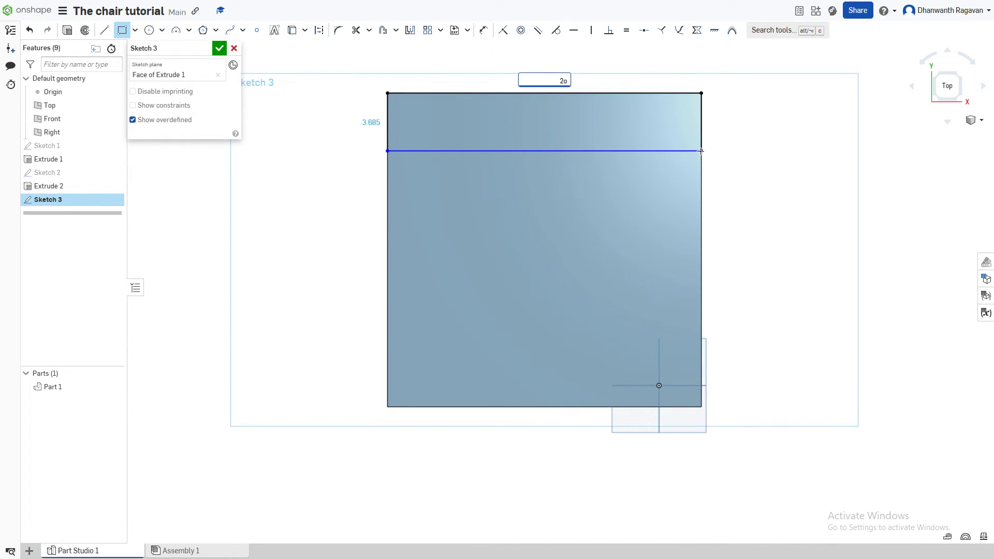
{"action": "key", "text": "Return"}
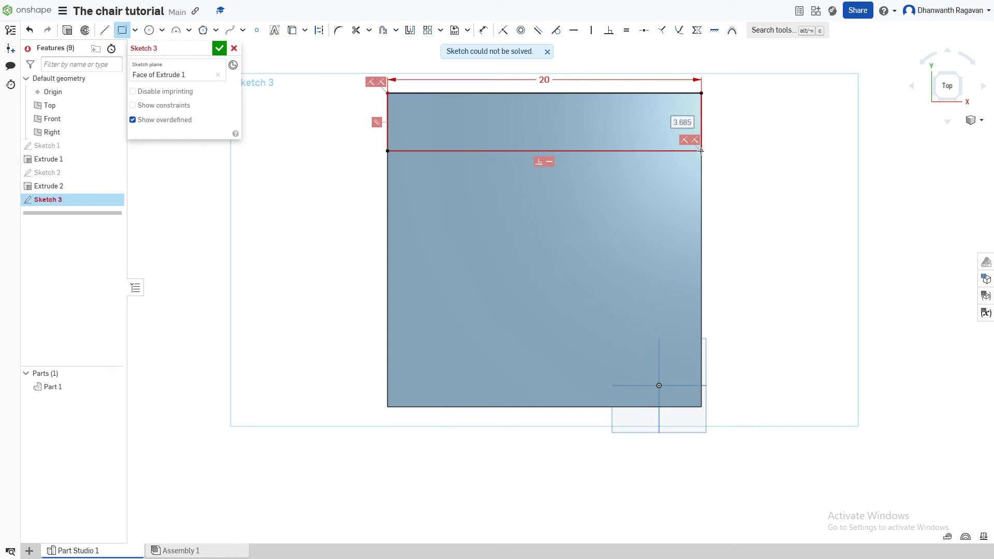
{"action": "left_click", "coordinate": [682, 123]}
{"action": "type", "text": "2"}
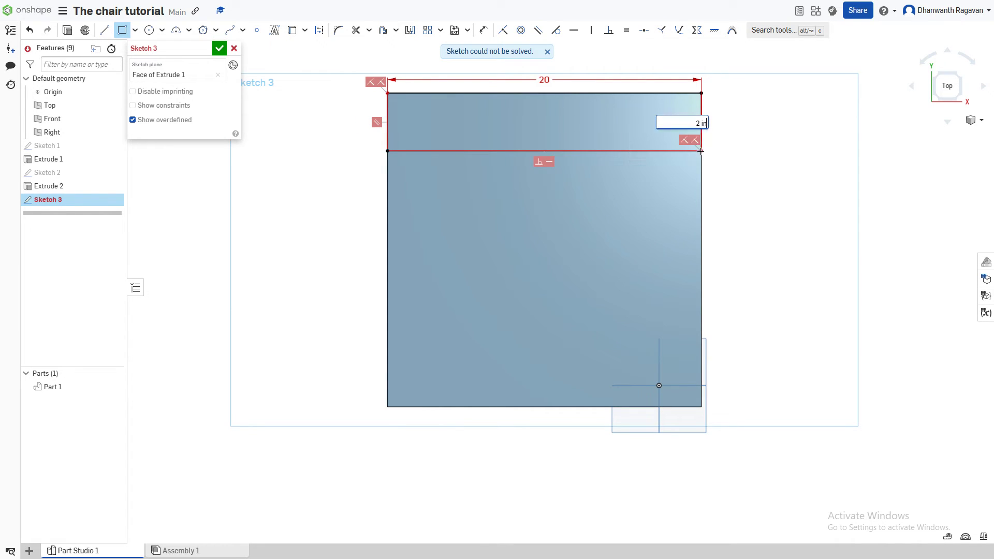
{"action": "key", "text": "Return"}
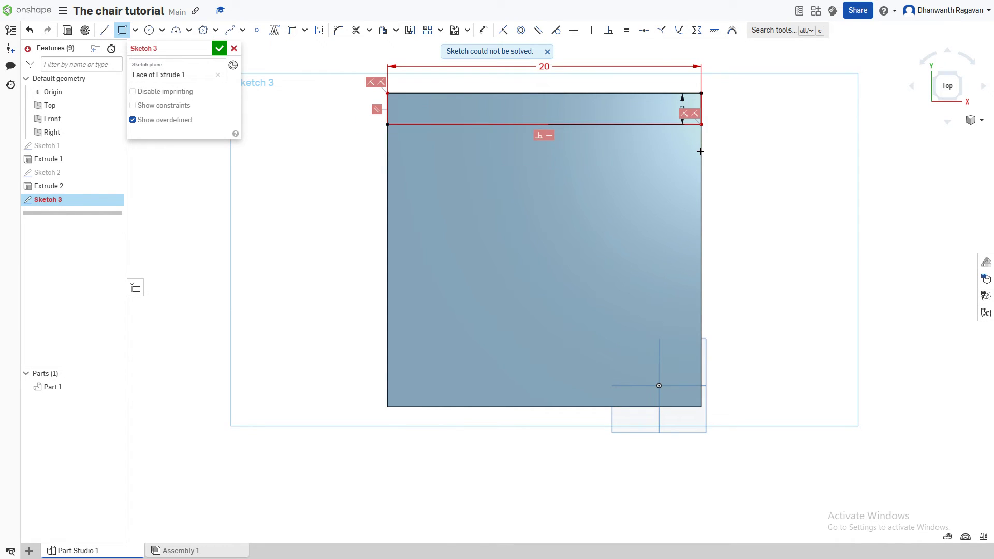
{"action": "left_click", "coordinate": [219, 49]}
{"action": "left_click", "coordinate": [83, 29]}
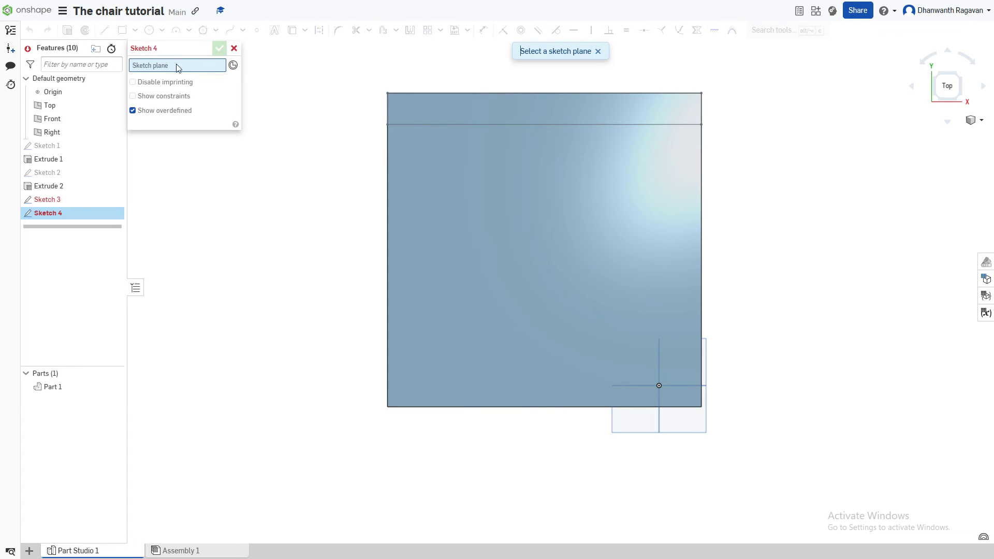
{"action": "left_click", "coordinate": [445, 119]}
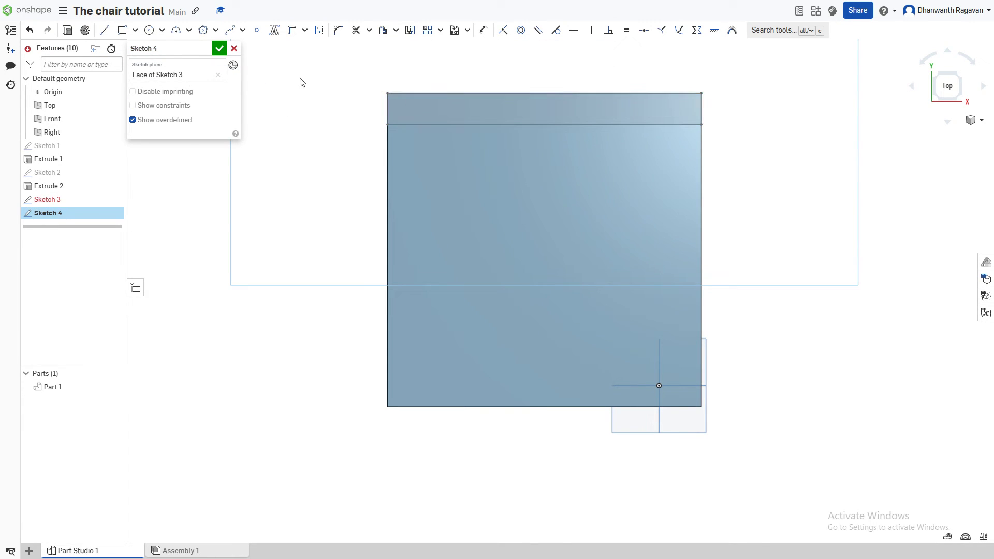
{"action": "left_click", "coordinate": [234, 48]}
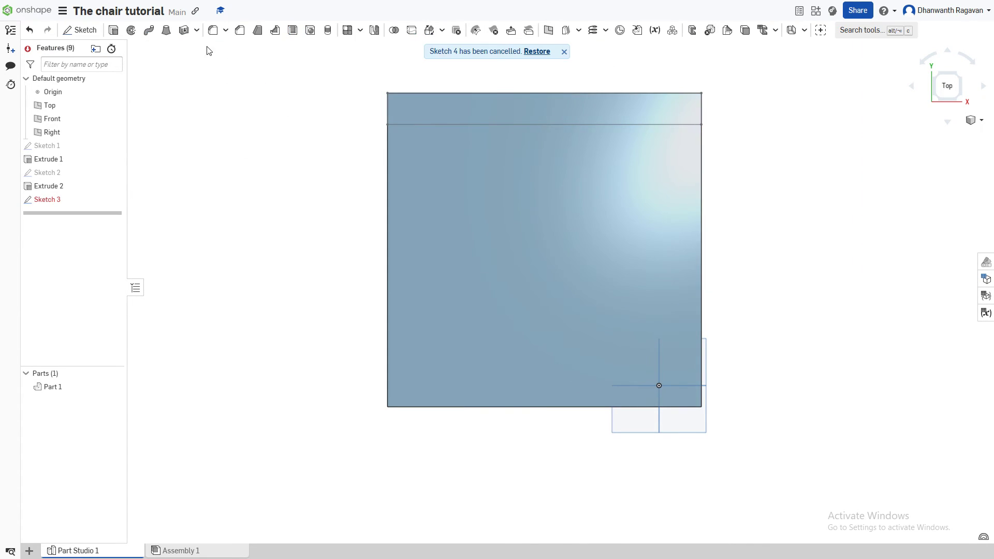
Step: Extrude the rear strip 20 in as a backrest added to the chair
{"action": "left_click", "coordinate": [113, 30]}
{"action": "left_click", "coordinate": [435, 106]}
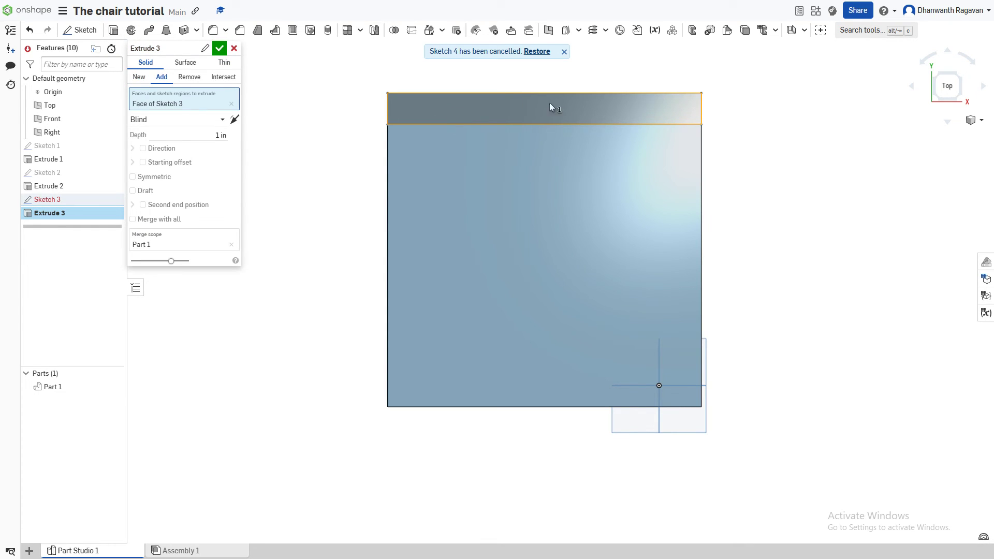
{"action": "left_click", "coordinate": [240, 135]}
{"action": "type", "text": "20"}
{"action": "key", "text": "Return"}
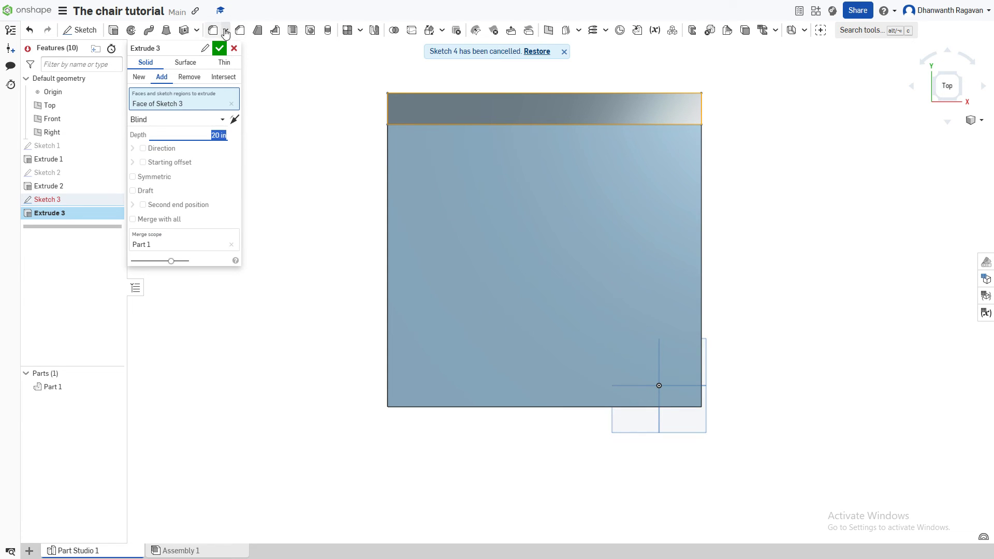
{"action": "left_click", "coordinate": [225, 48]}
Step: Hide the default planes and show the finished chair in the Isometric view
{"action": "right_click_drag", "start_coordinate": [491, 257], "coordinate": [497, 200]}
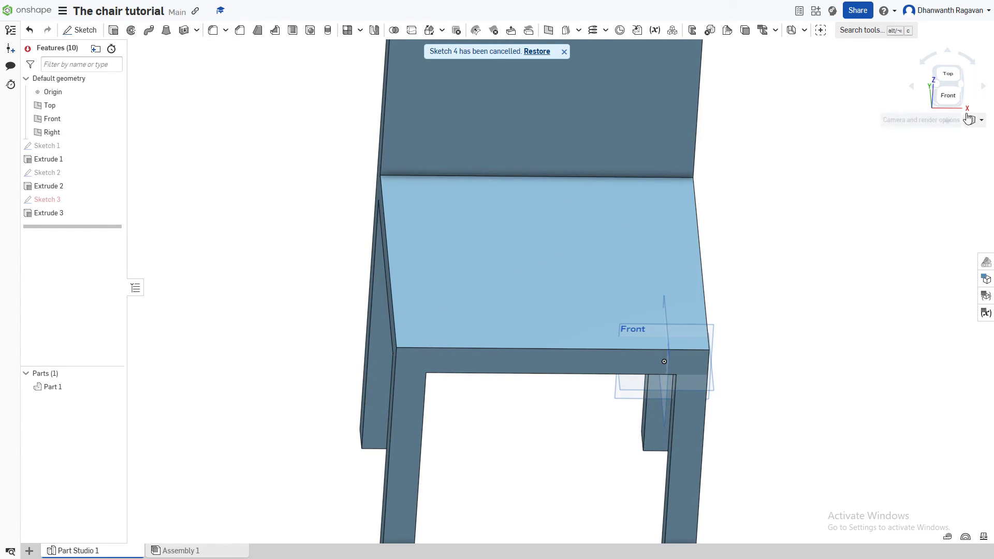
{"action": "left_click", "coordinate": [975, 120]}
{"action": "left_click", "coordinate": [934, 136]}
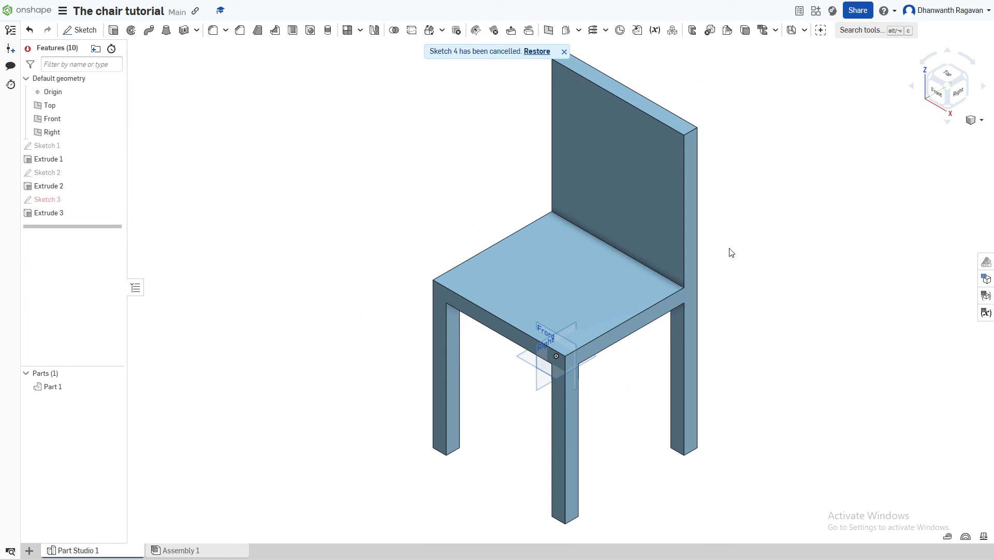
{"action": "key", "text": "p"}
{"action": "right_click_drag", "start_coordinate": [550, 366], "coordinate": [560, 263]}
{"action": "left_click", "coordinate": [971, 121]}
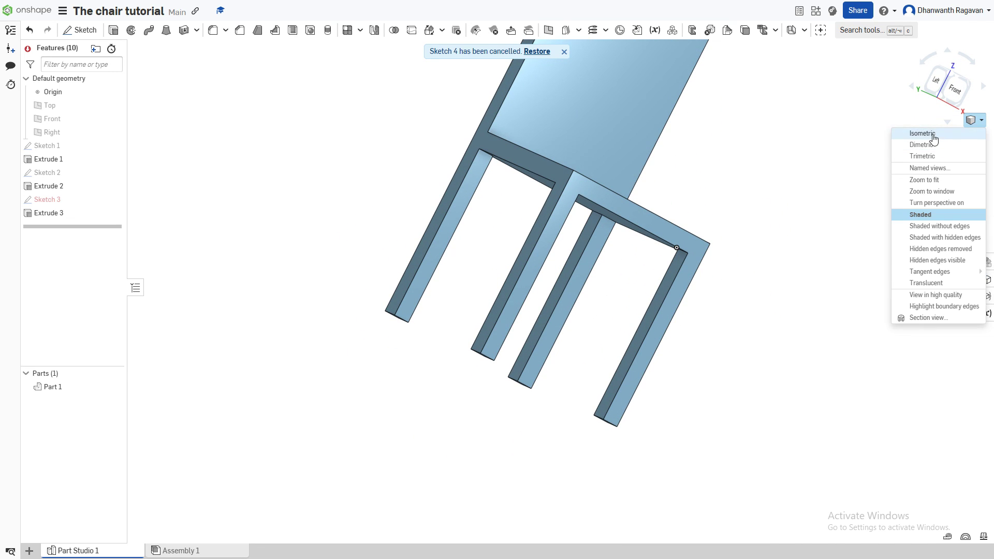
{"action": "left_click", "coordinate": [954, 135]}
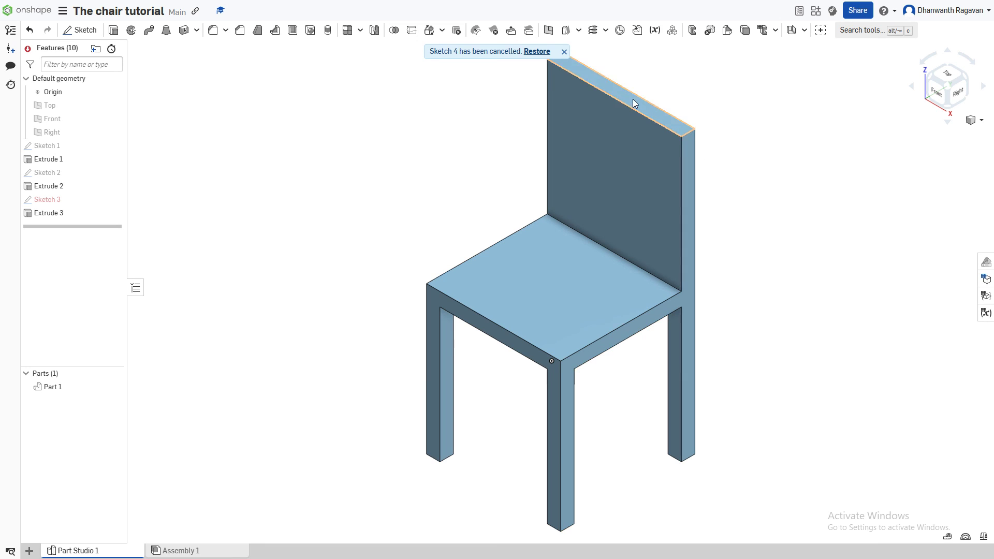